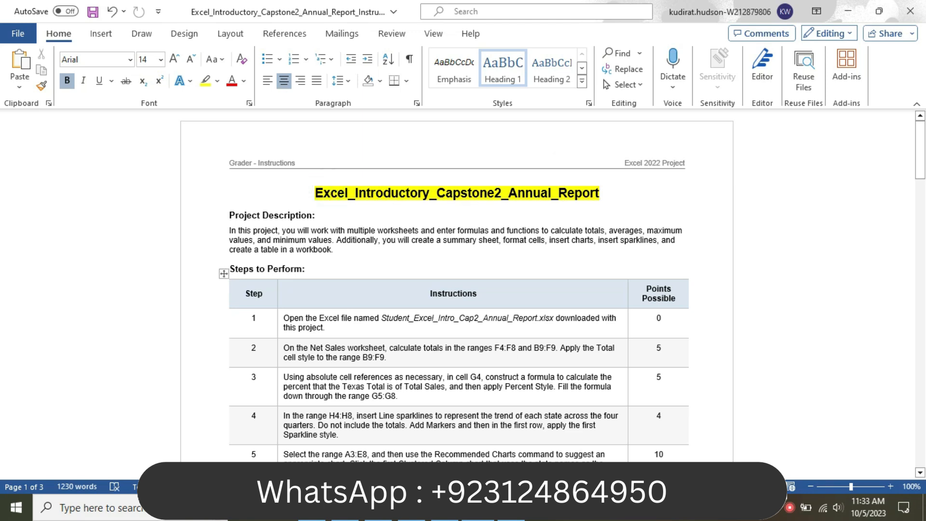
Highlight the Project Description heading and its paragraph in yellow.
key(alt+Tab)
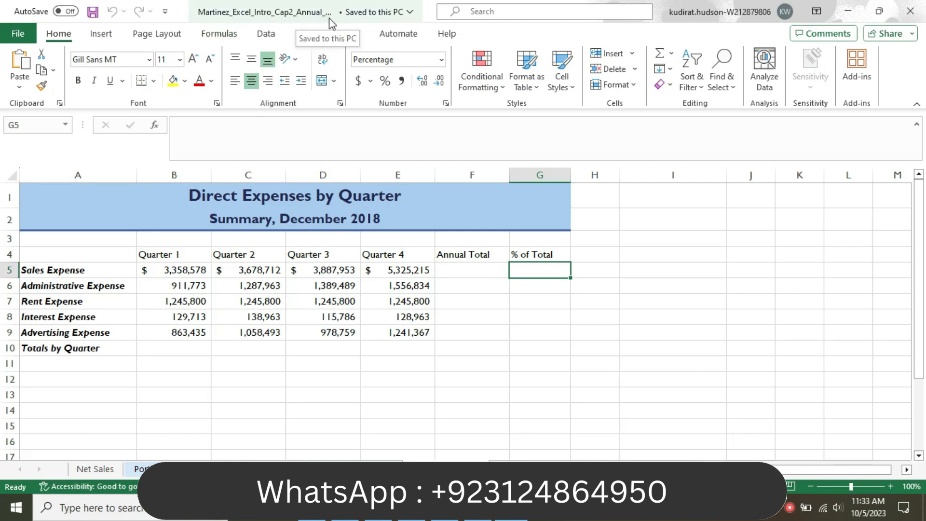
key(alt+Tab)
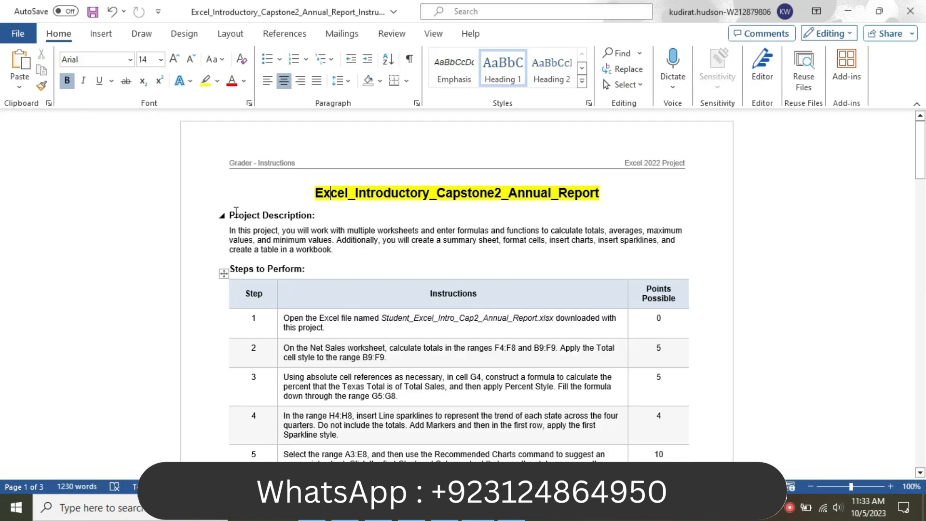
drag(227, 215, 333, 251)
click(319, 233)
click(241, 215)
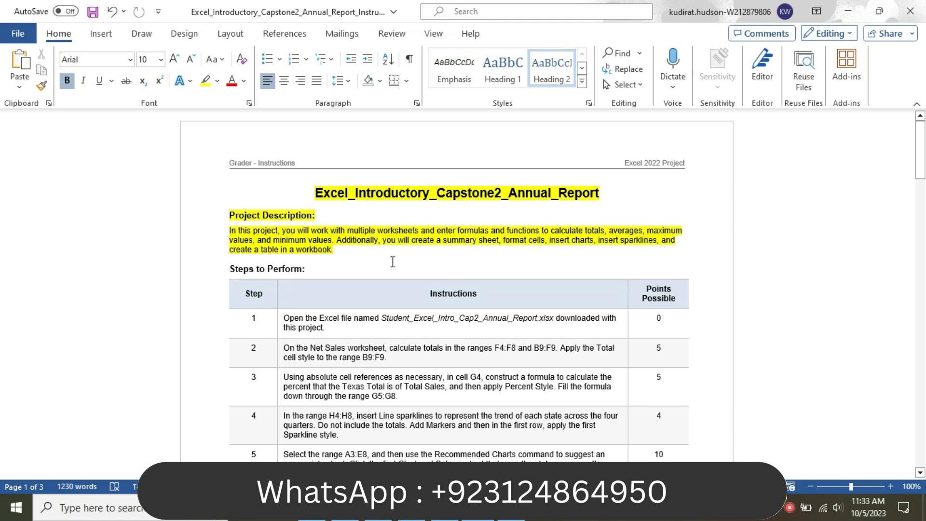
Remove the highlighting from the document title, the Project Description heading and its paragraph.
click(340, 250)
drag(340, 250, 307, 194)
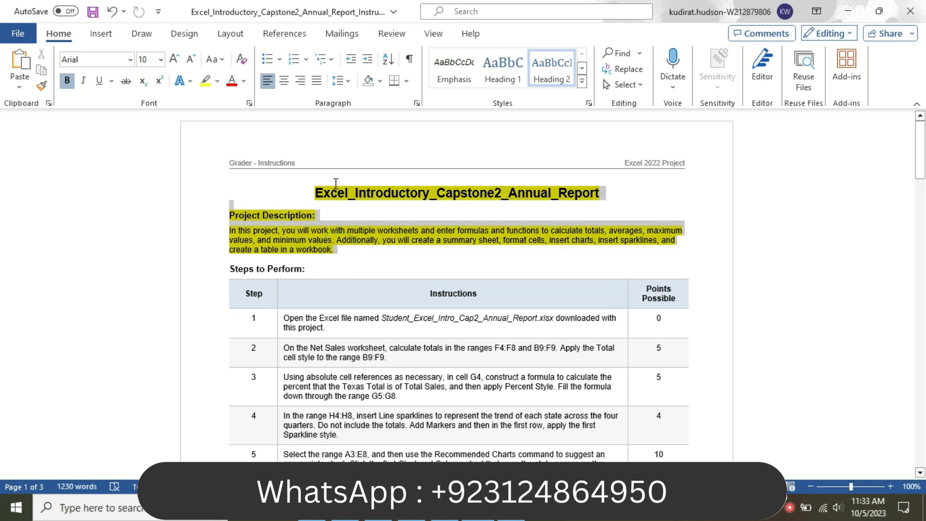
click(402, 161)
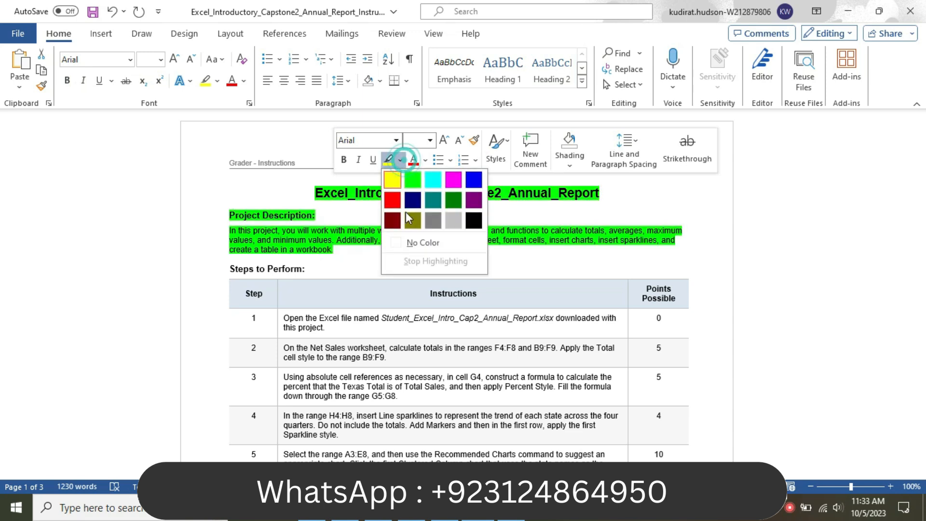
click(412, 247)
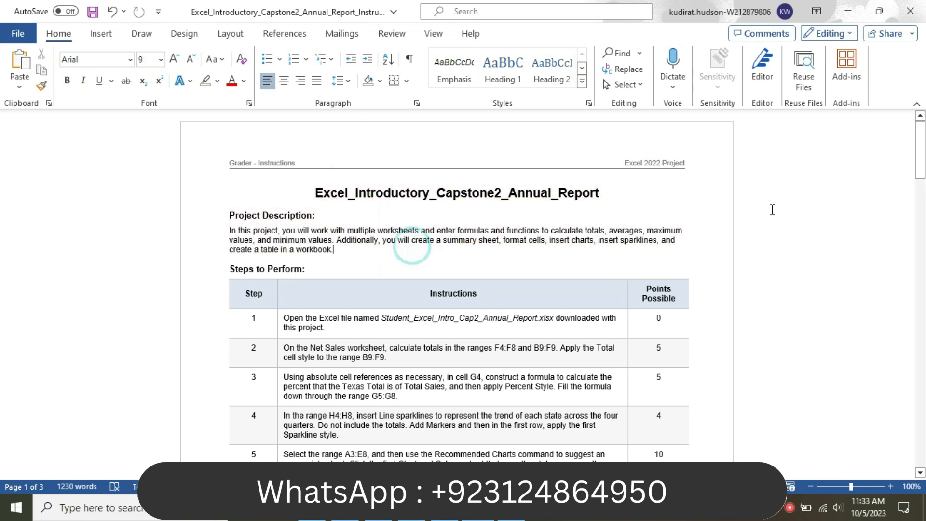
Set the step 1 instruction text to 16 pt and highlight it in yellow.
drag(923, 160, 922, 185)
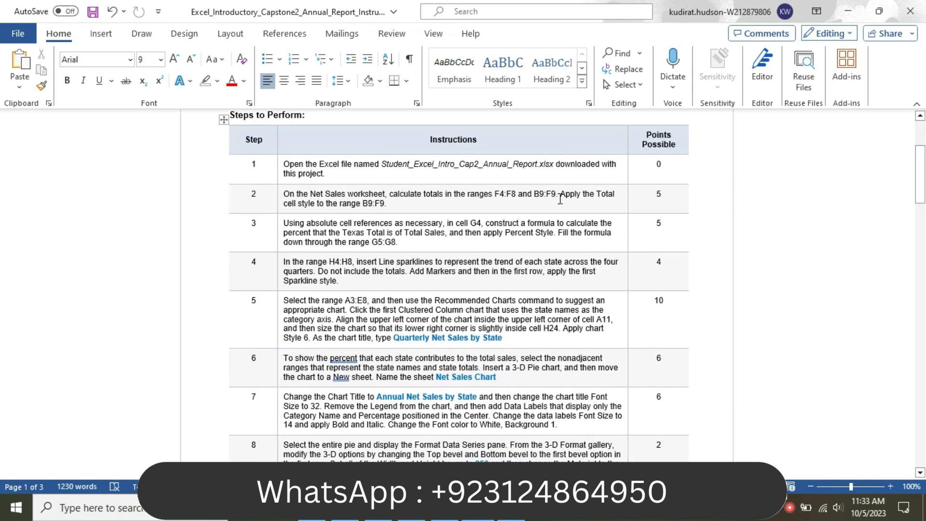
triple_click(286, 172)
click(356, 193)
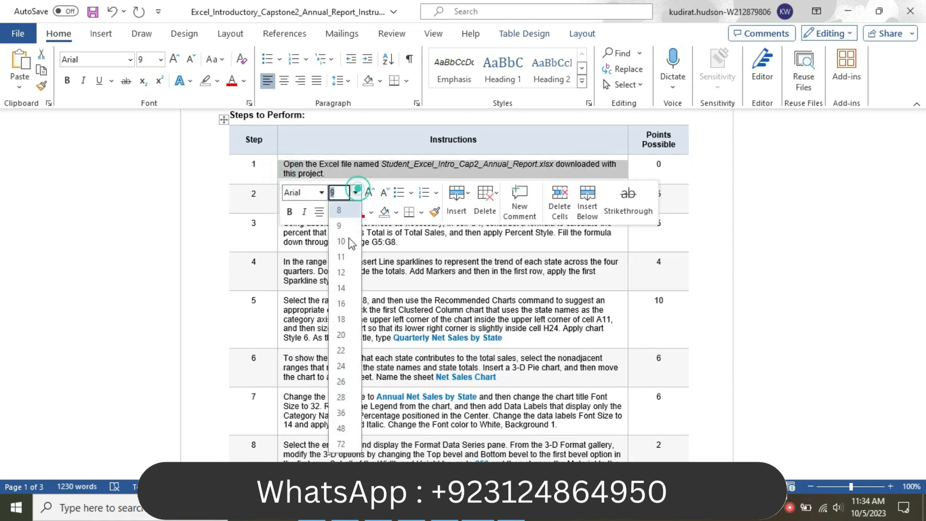
click(341, 304)
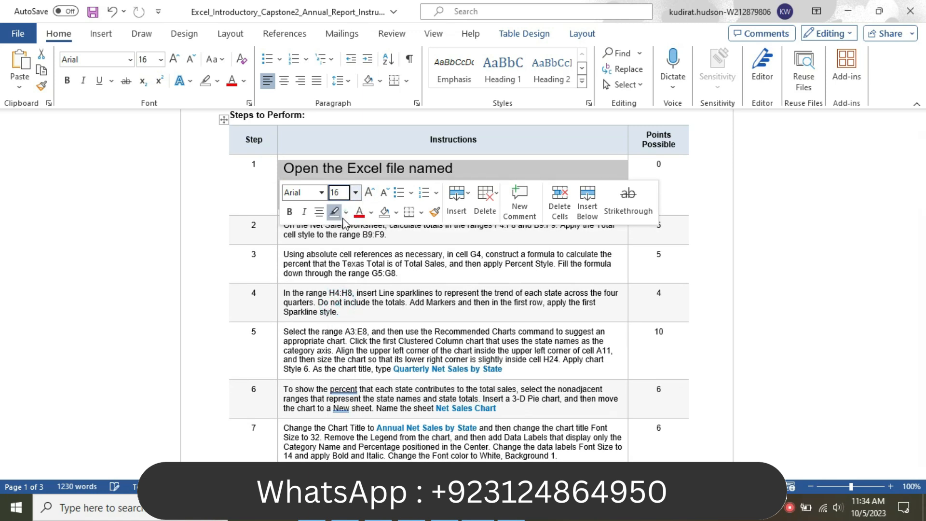
click(346, 213)
click(338, 229)
click(332, 230)
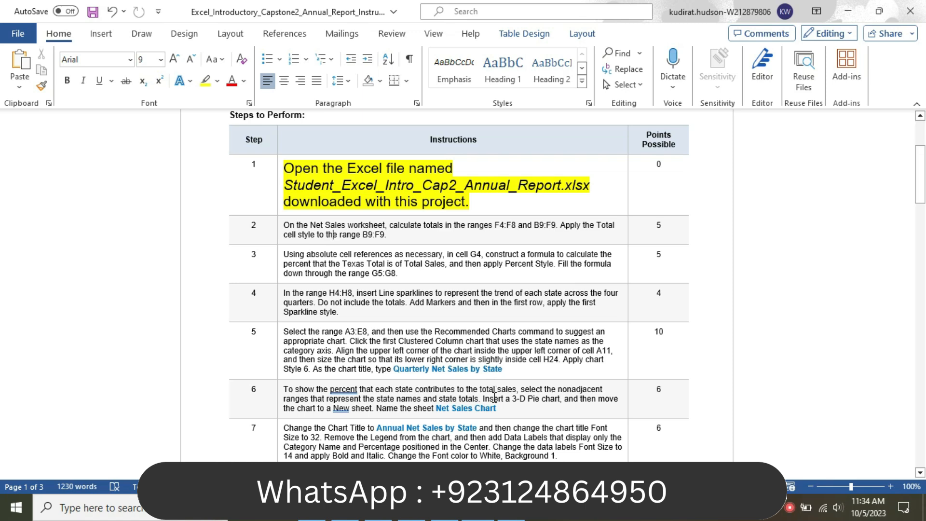
Switch to Excel to view the open annual report workbook, and return to the Word instructions.
mouse_move(511, 511)
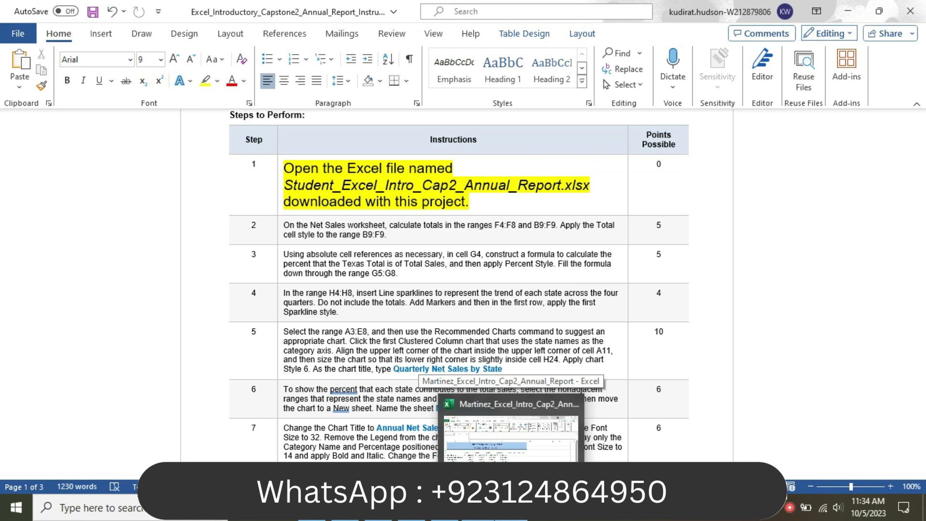
click(511, 434)
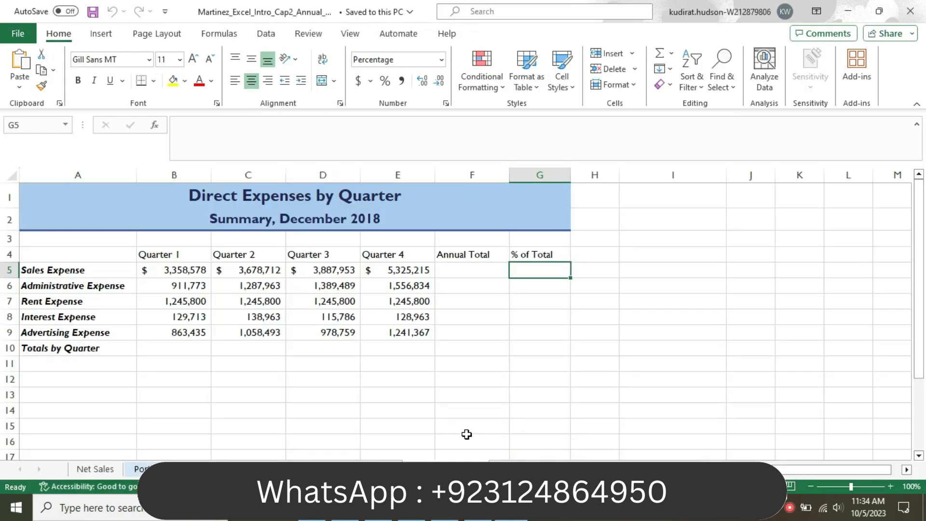
mouse_move(920, 263)
mouse_down()
mouse_move(922, 273)
mouse_move(922, 263)
mouse_up()
click(478, 508)
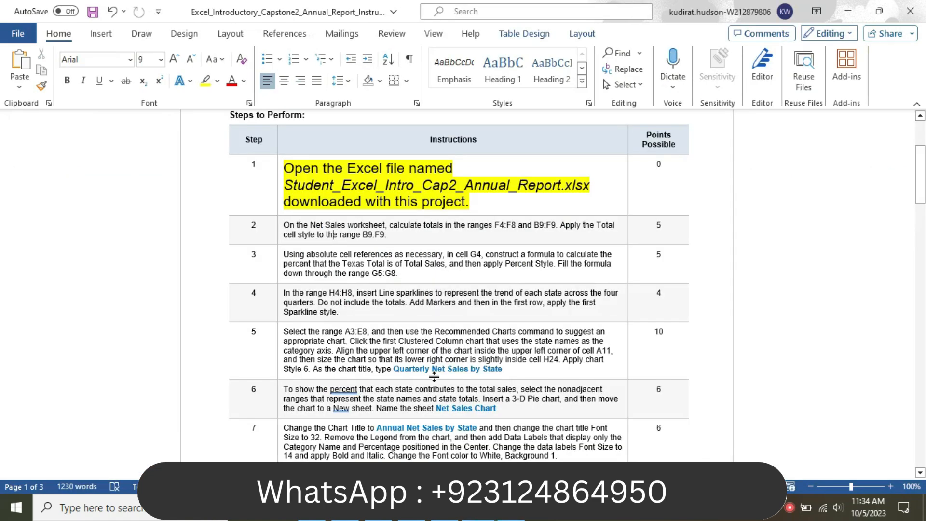
Restore the step 1 instruction text to 9 pt and remove its highlighting.
click(279, 181)
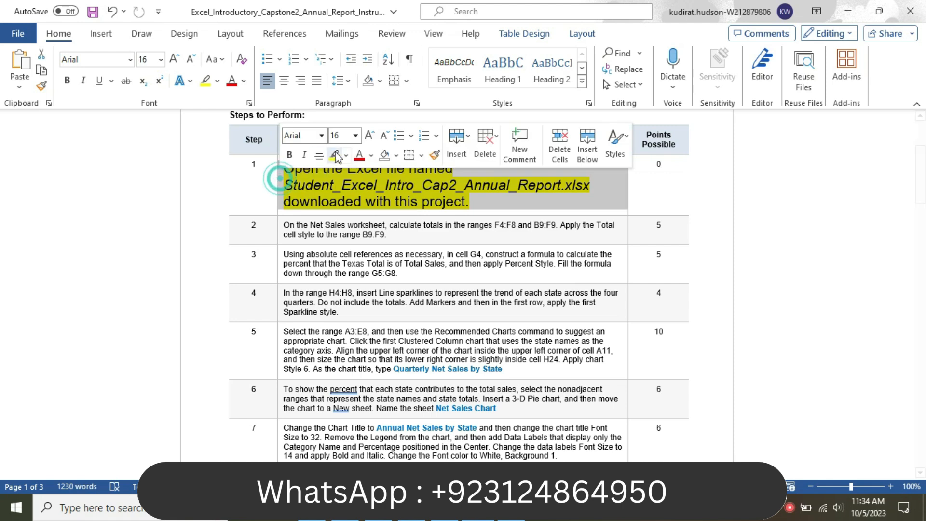
click(355, 137)
click(353, 169)
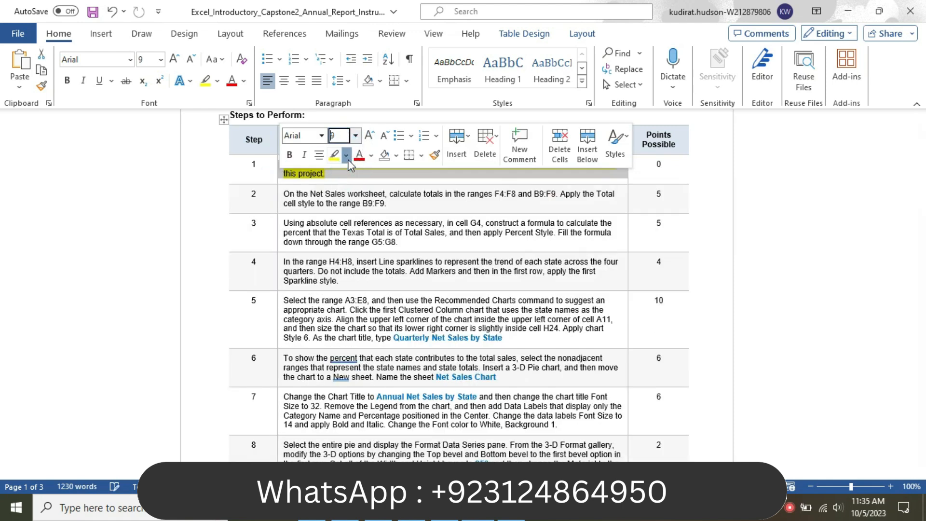
click(346, 155)
click(353, 236)
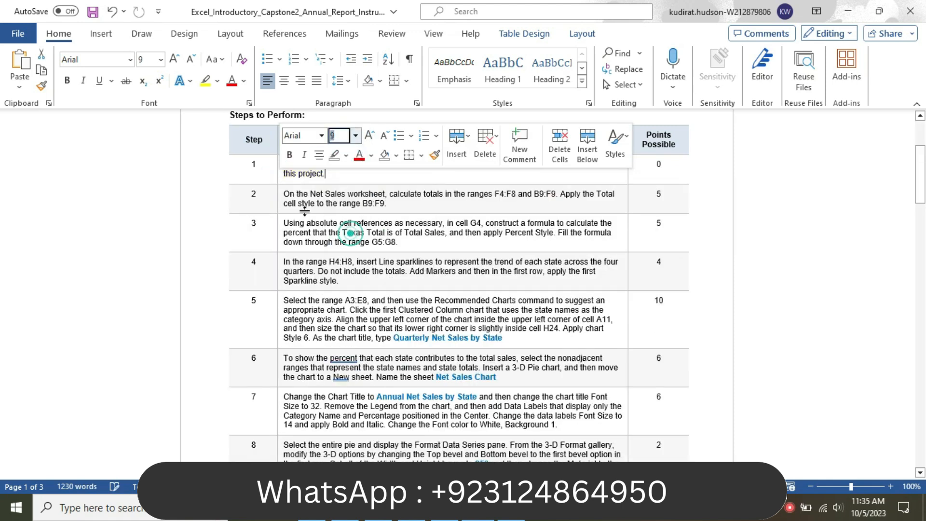
Set the step 2 instruction text to 16 pt and highlight it in yellow.
click(280, 195)
click(357, 153)
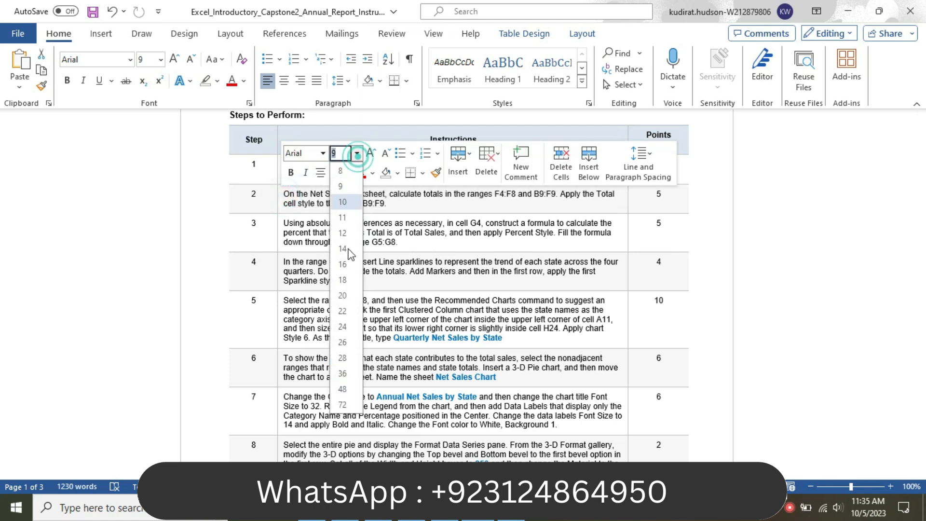
click(347, 267)
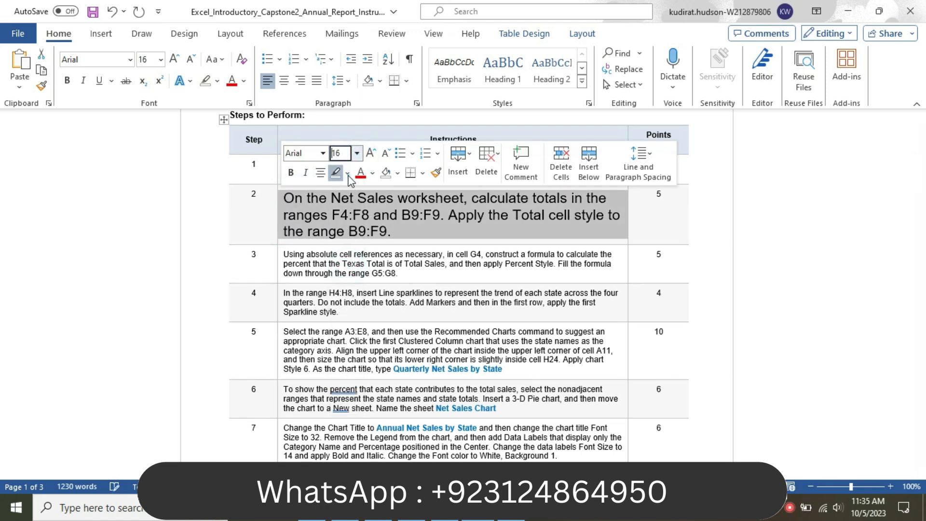
click(347, 172)
click(339, 192)
Switch to the annual report workbook in Excel and show the Net Sales worksheet.
drag(282, 197, 449, 202)
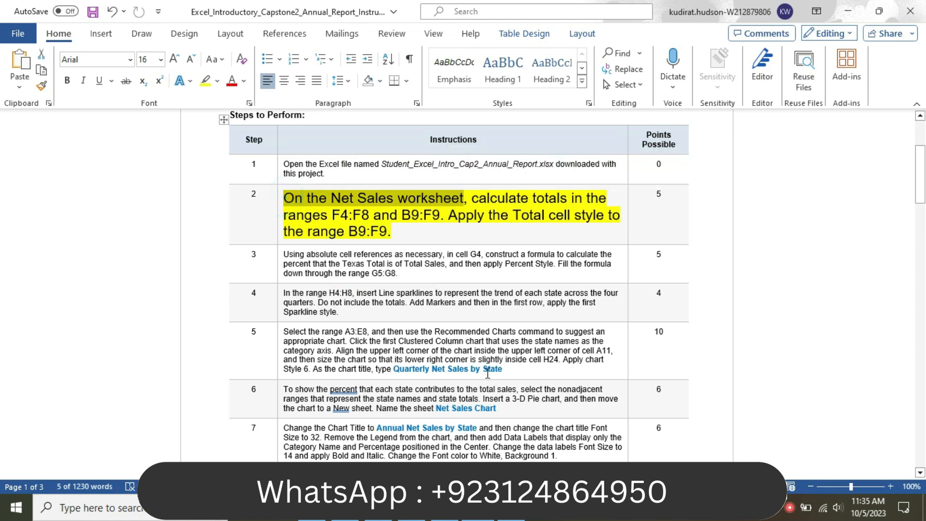
click(512, 509)
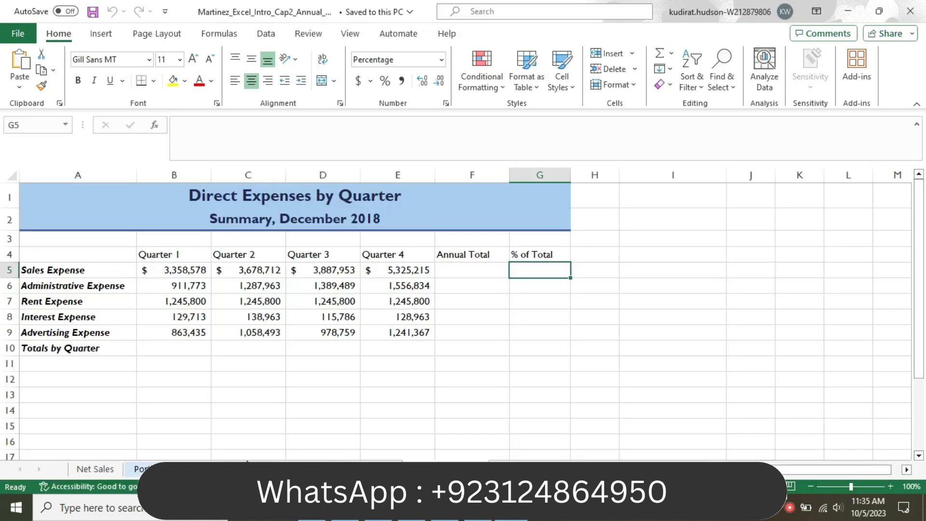
click(114, 468)
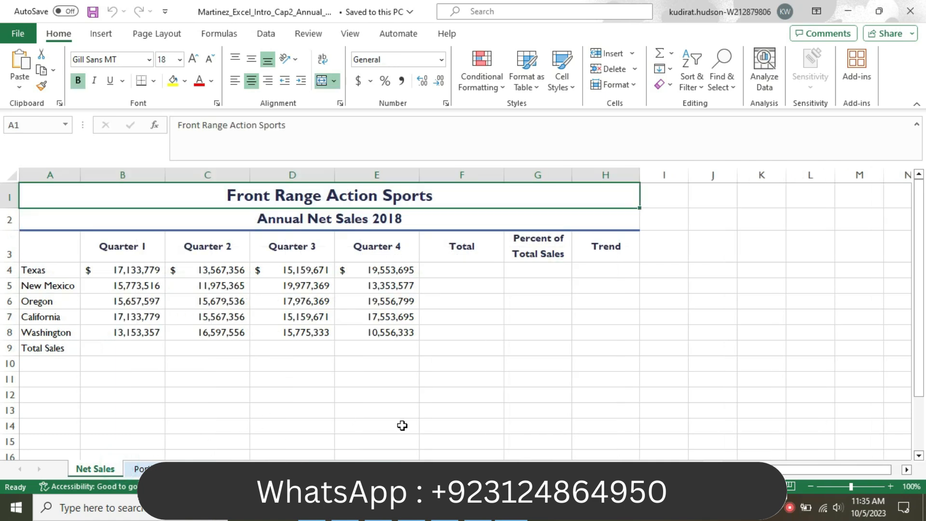
Switch back to the Word instructions and read the step 2 part on calculating totals in F4:F8 and B9:F9.
mouse_move(478, 508)
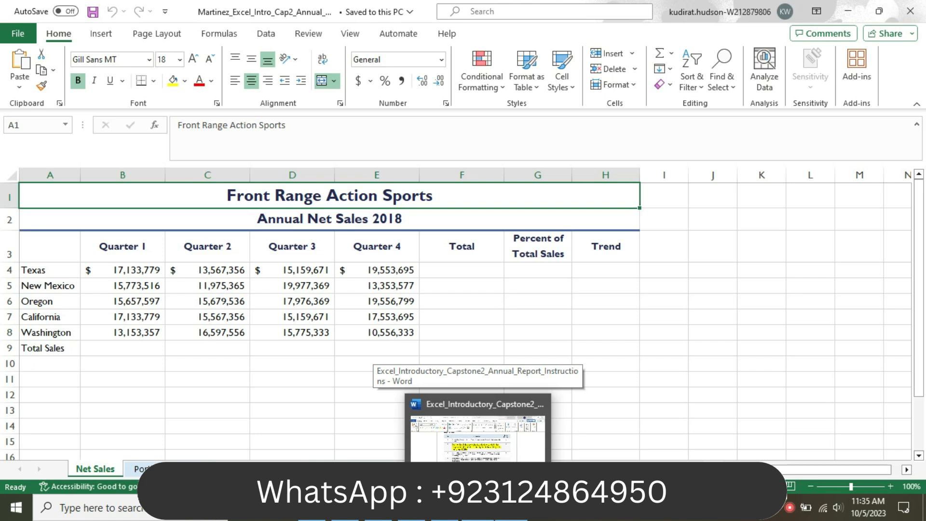
click(477, 429)
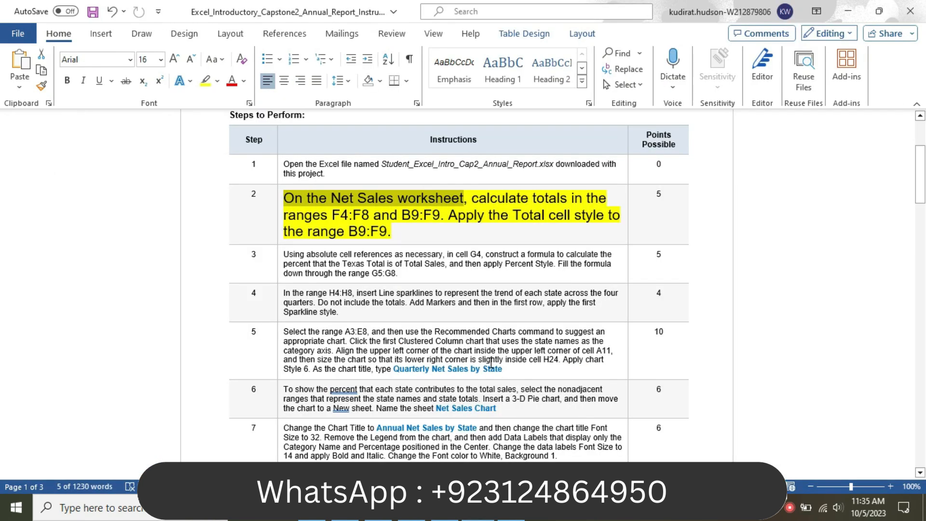
drag(475, 204, 449, 217)
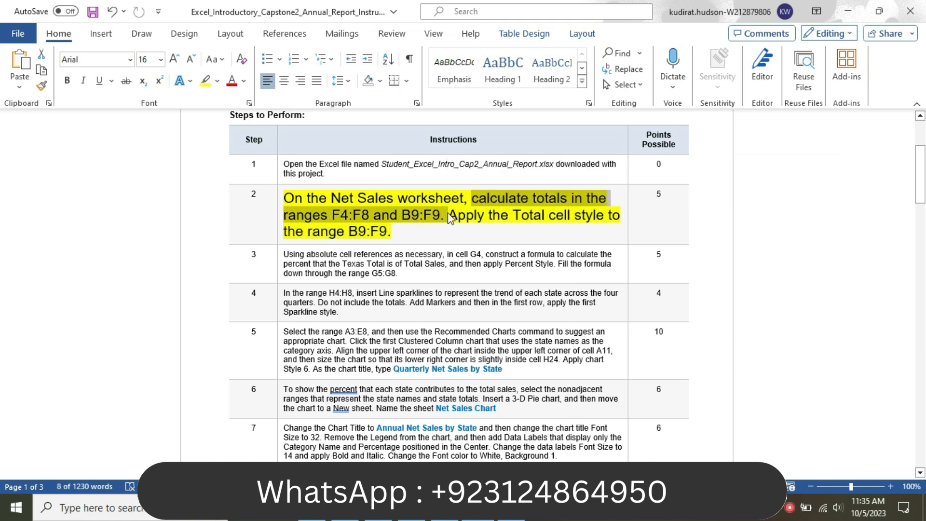
click(449, 218)
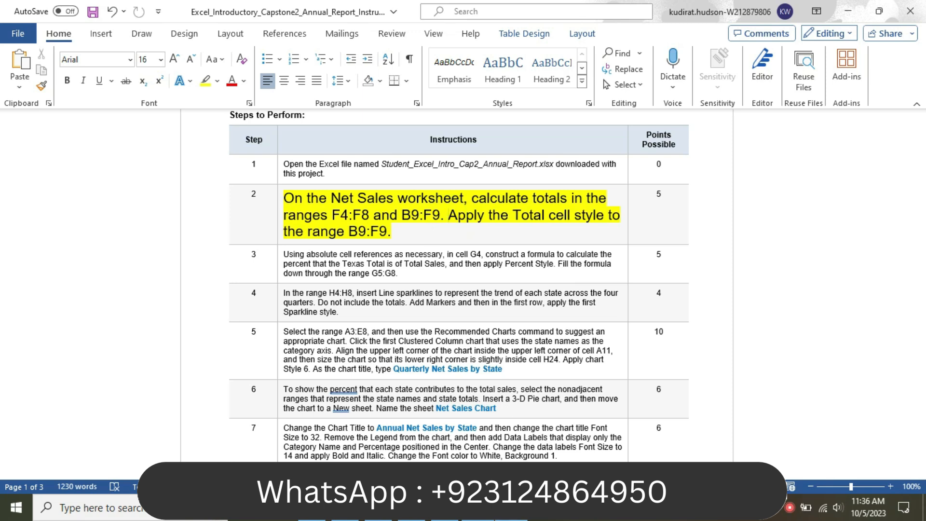
Switch to Excel and calculate the row and column totals in F4:F8 and B9:F9 of the Net Sales worksheet with AutoSum.
click(511, 509)
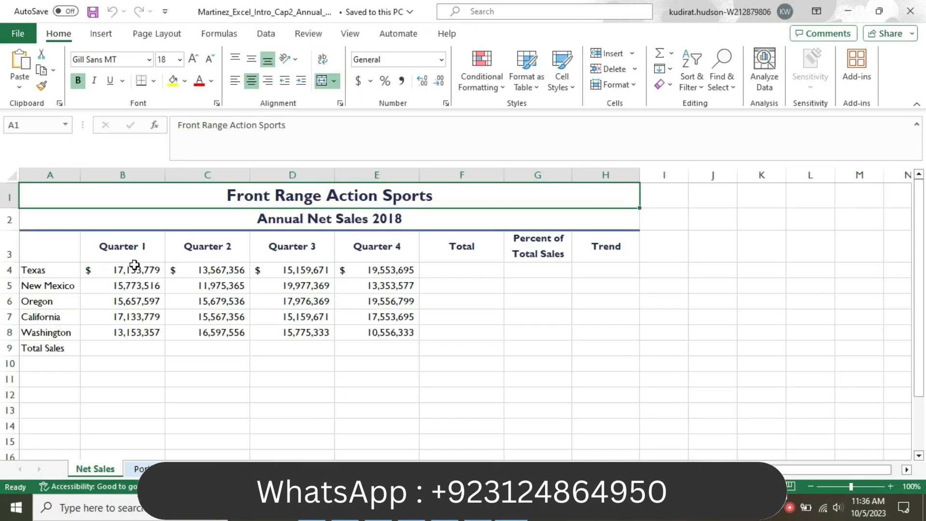
drag(135, 265, 429, 348)
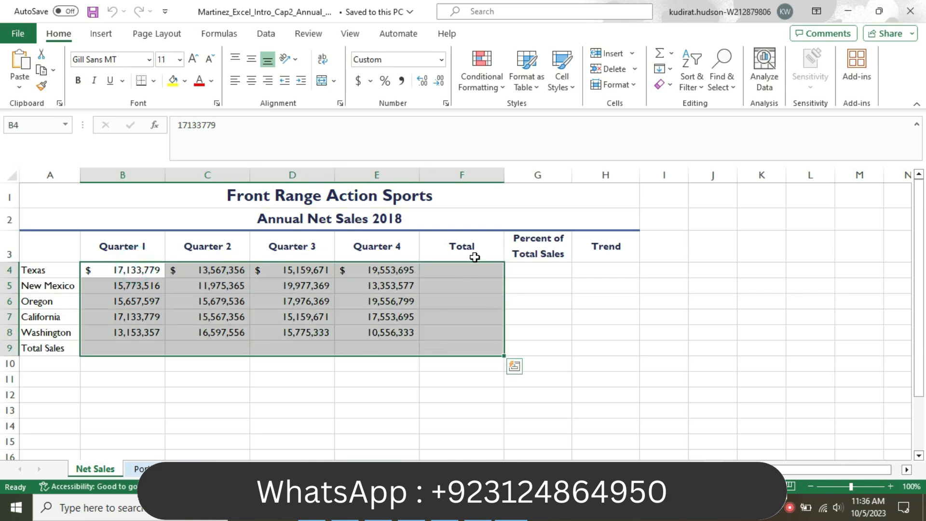
click(671, 53)
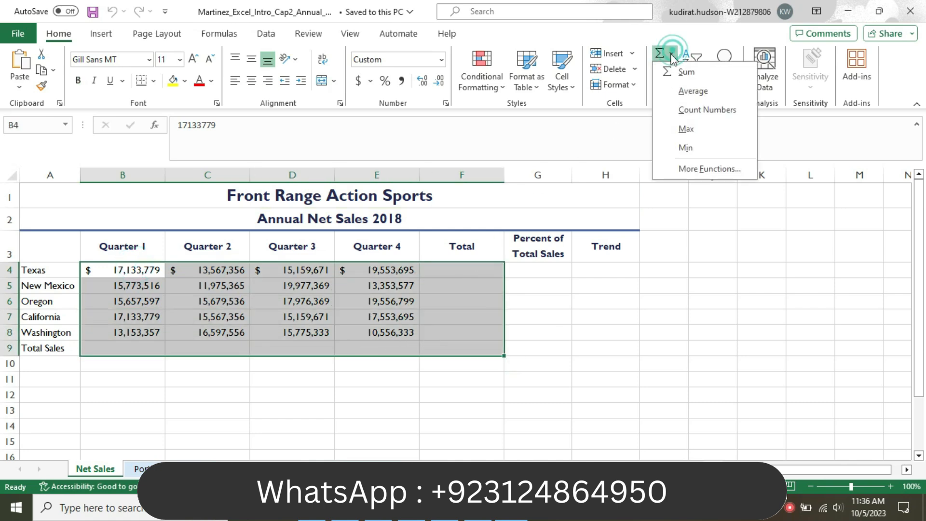
click(686, 71)
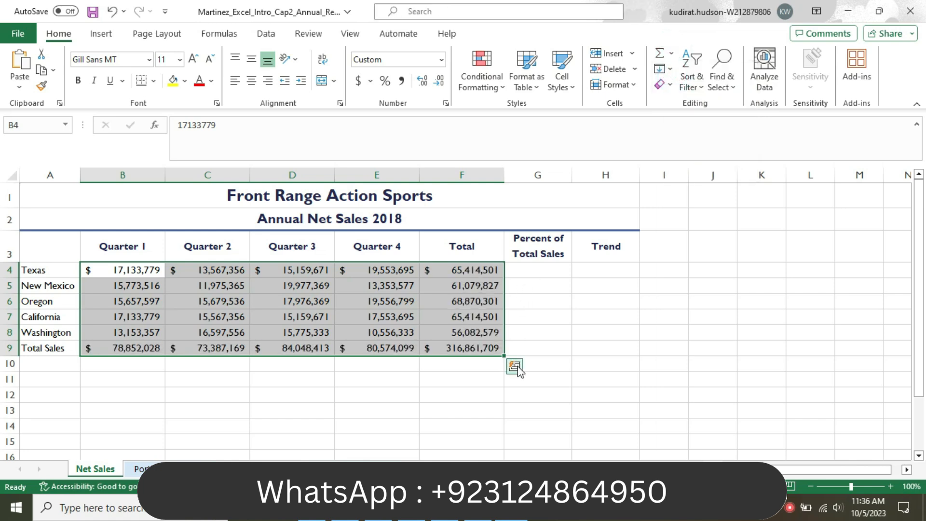
click(466, 389)
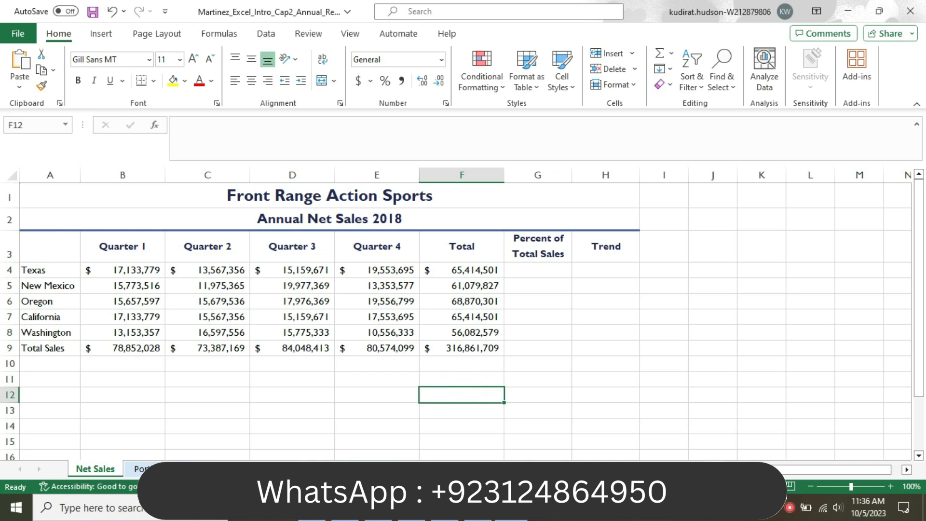
Switch to the Word instructions and copy the range reference B9:F9 from the step 2 text.
click(444, 508)
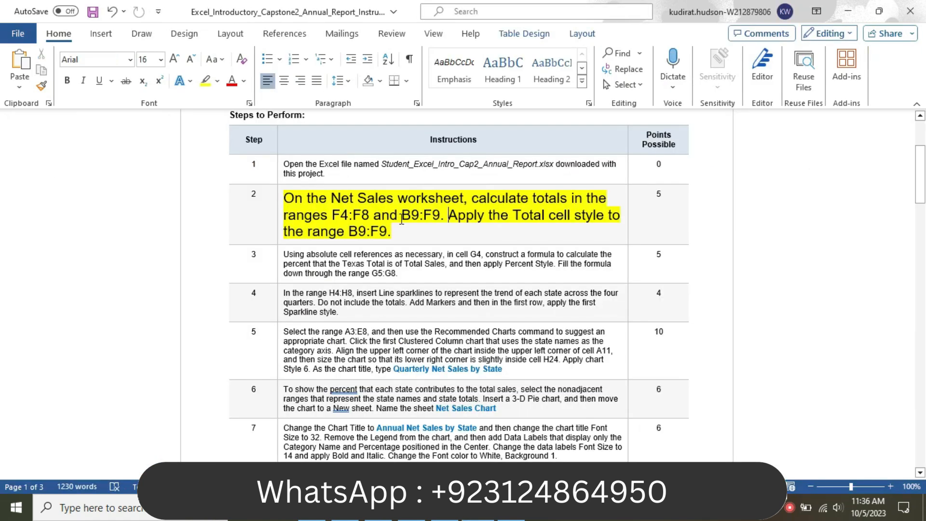
drag(459, 215, 382, 233)
key(ctrl+c)
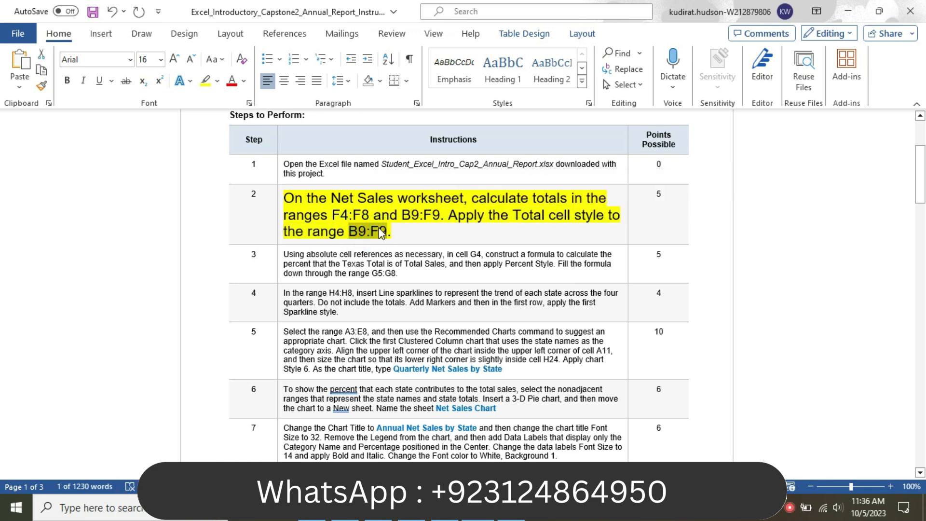
Switch to Excel, select the range B9:F9 on Net Sales using the copied reference, and apply the Total cell style.
click(478, 507)
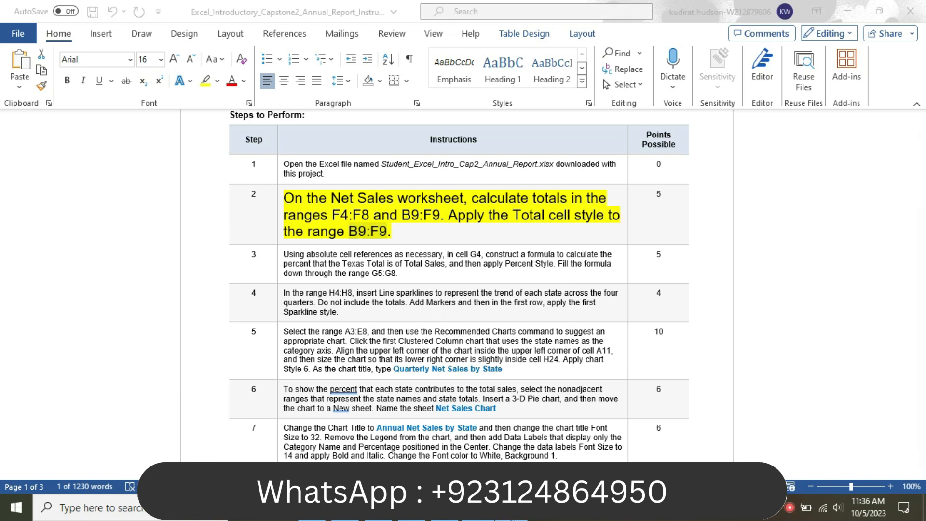
click(37, 126)
key(ctrl+v)
key(Return)
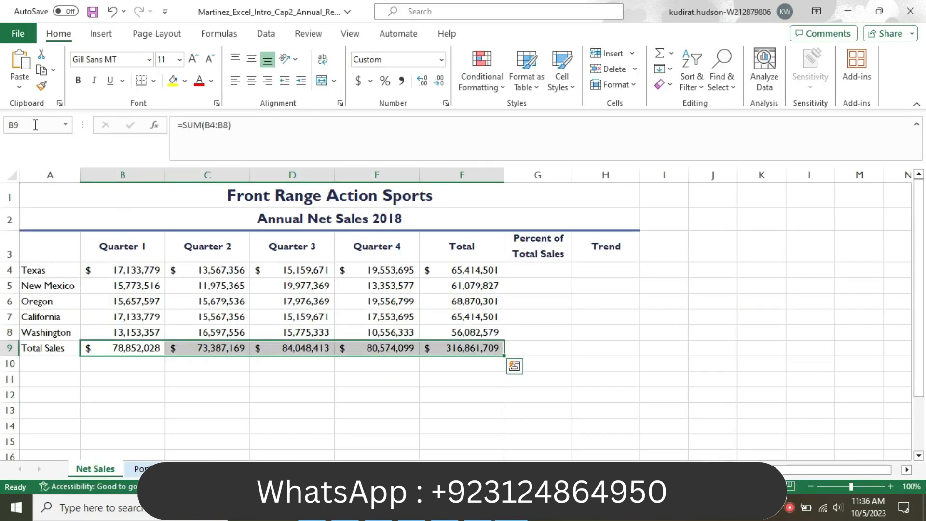
click(565, 92)
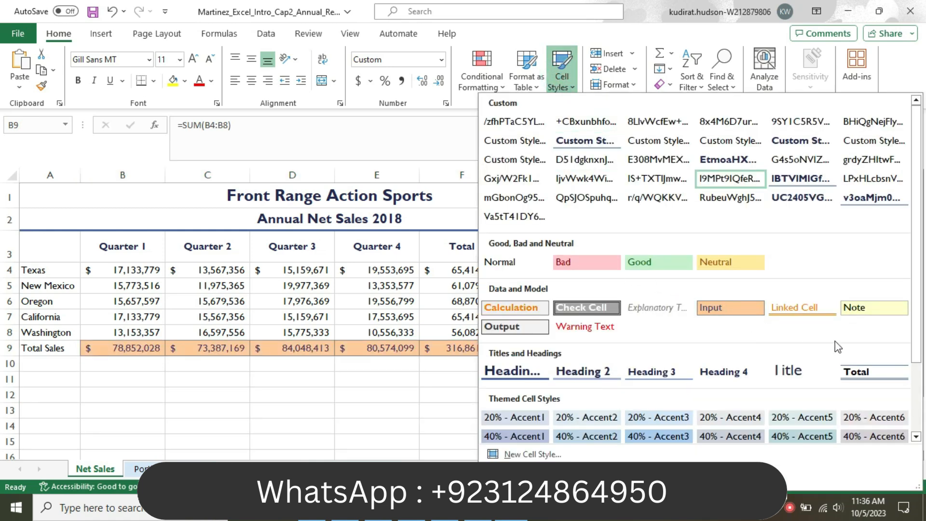
click(858, 372)
click(672, 384)
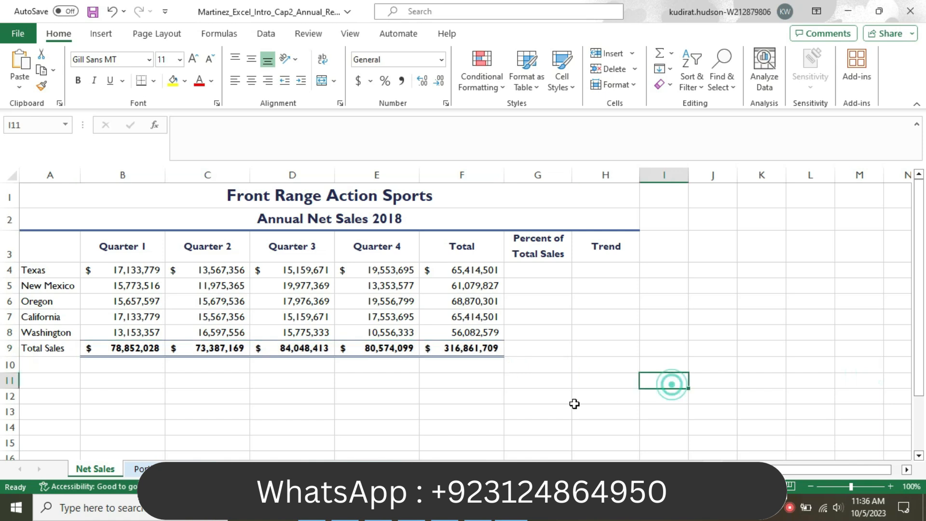
Switch to the Word instructions, set the step 2 instruction text back to 9 pt and remove its highlight.
key(alt+Tab)
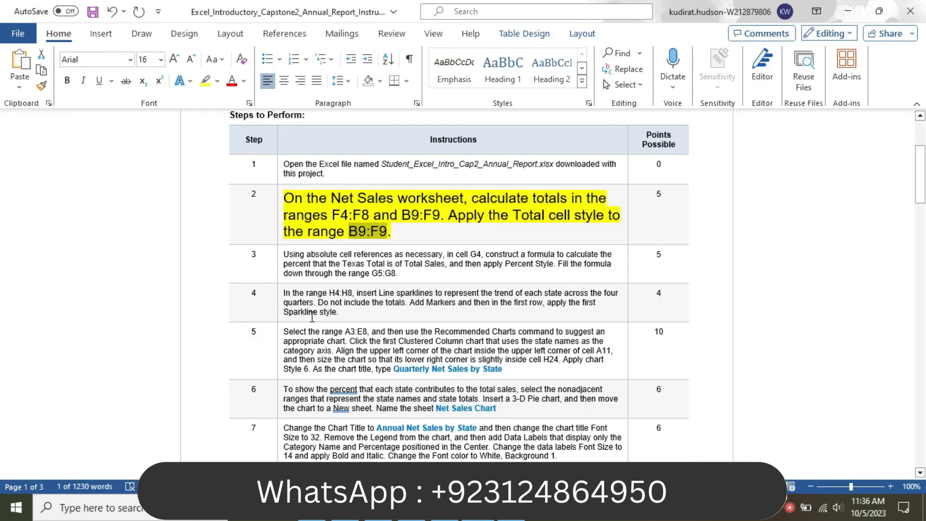
click(280, 216)
click(358, 170)
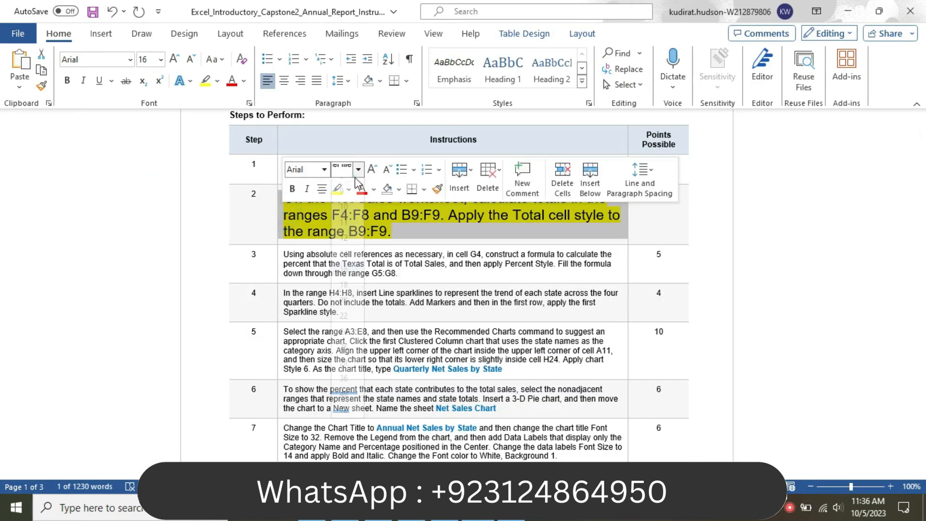
click(354, 200)
click(350, 190)
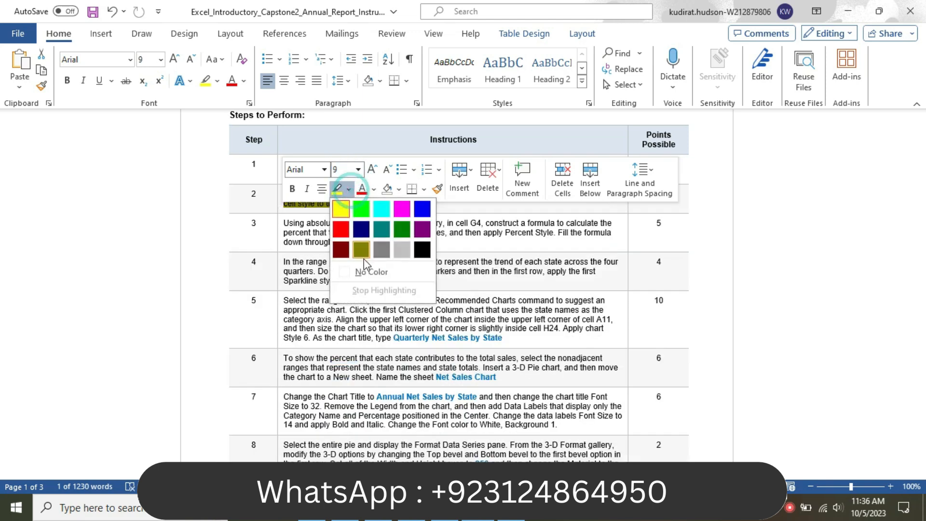
click(365, 267)
Set the step 3 instruction text to 16 pt and highlight it in yellow.
click(280, 231)
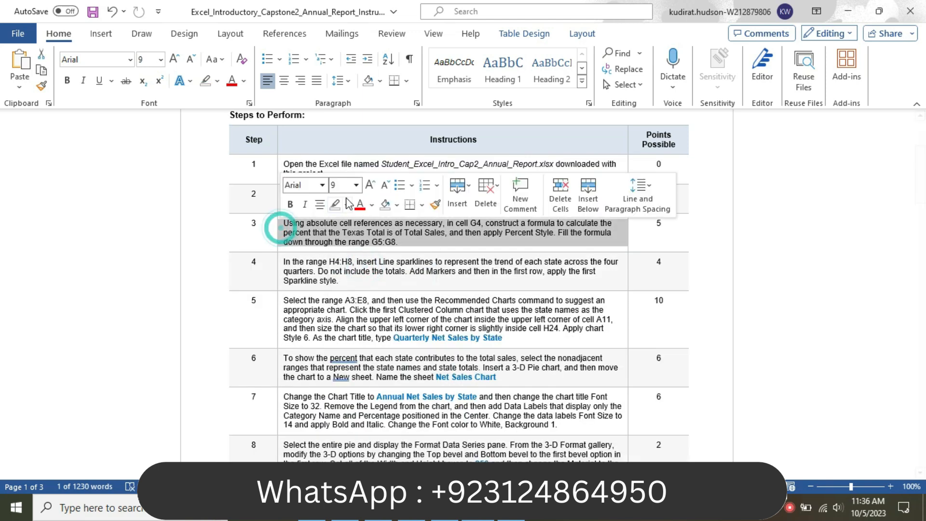
click(356, 187)
click(346, 285)
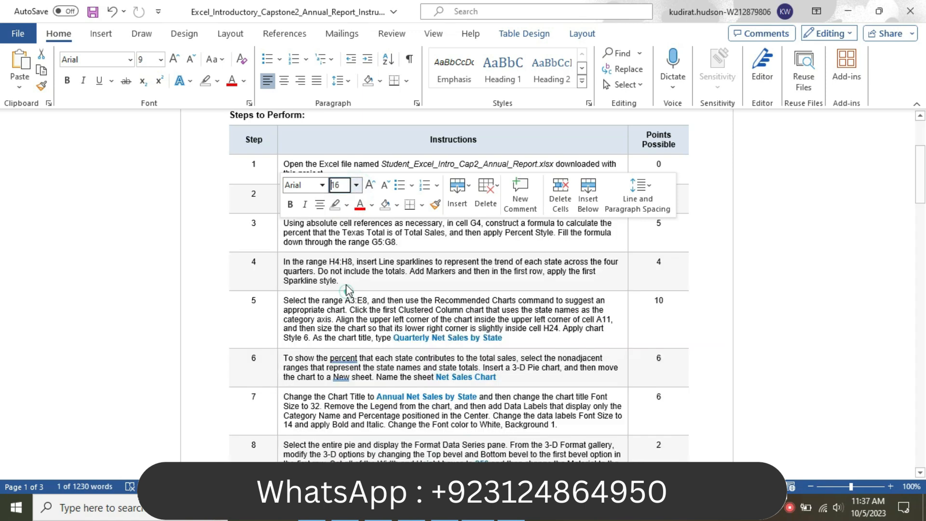
click(347, 205)
click(336, 223)
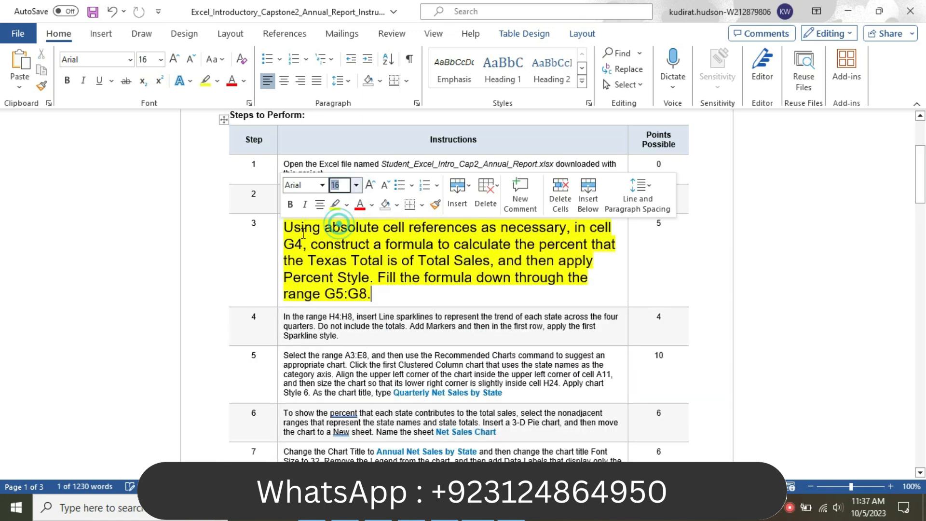
click(302, 228)
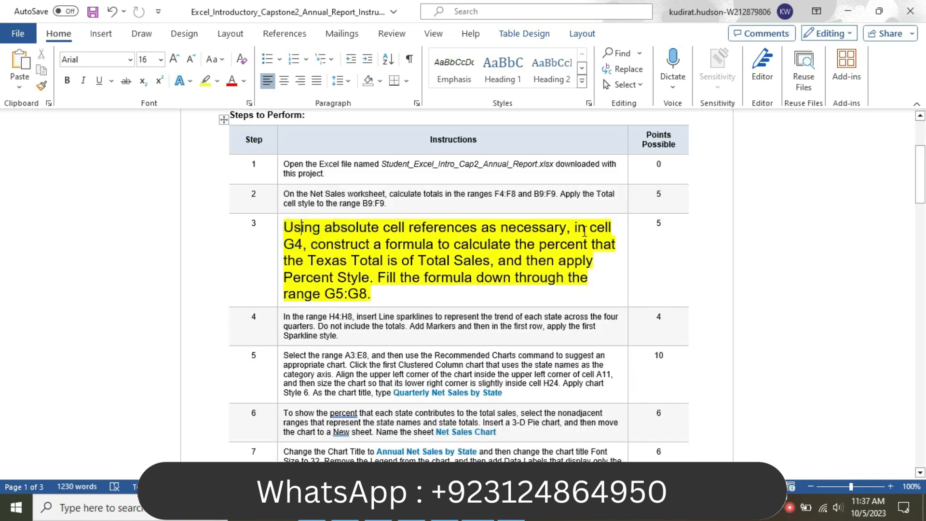
Mark the G4 formula part of the step 3 text, then switch to Excel and enter =F4/$F$9 in cell G4.
drag(574, 228, 509, 254)
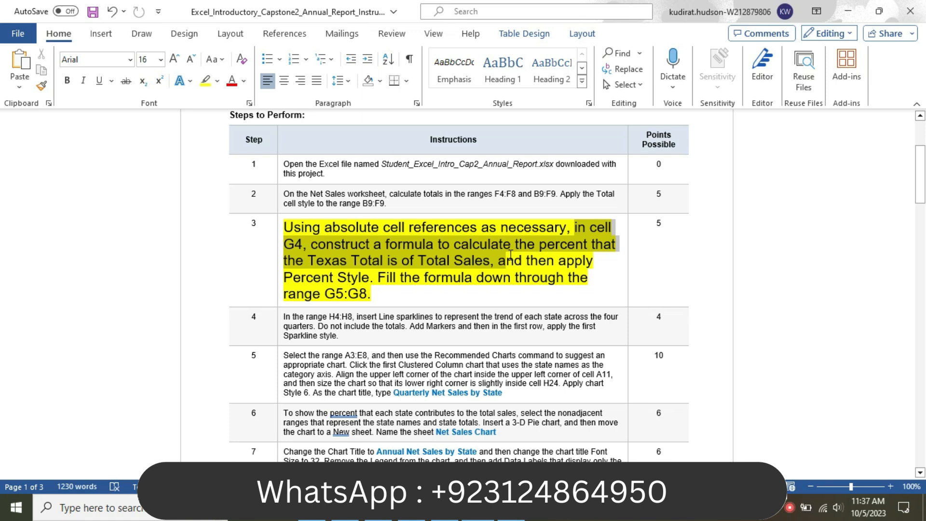
drag(507, 253, 511, 255)
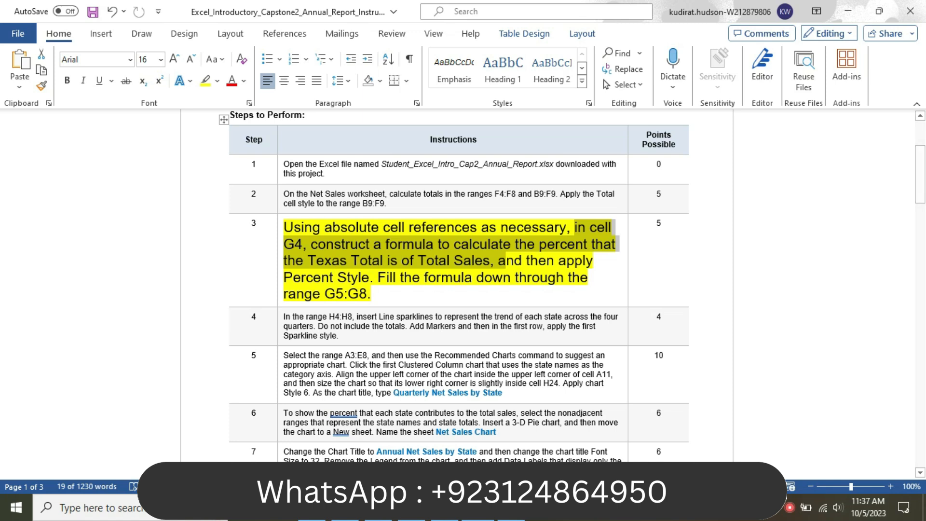
mouse_move(511, 509)
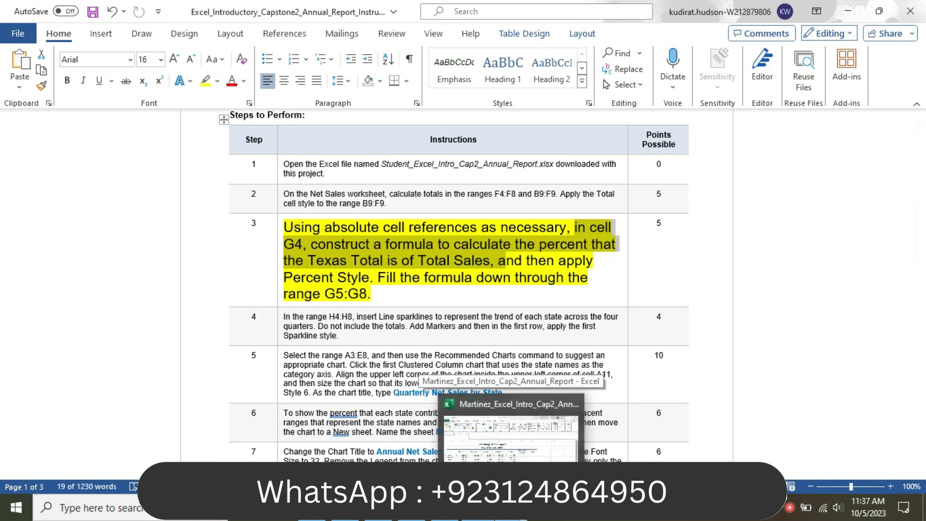
click(511, 434)
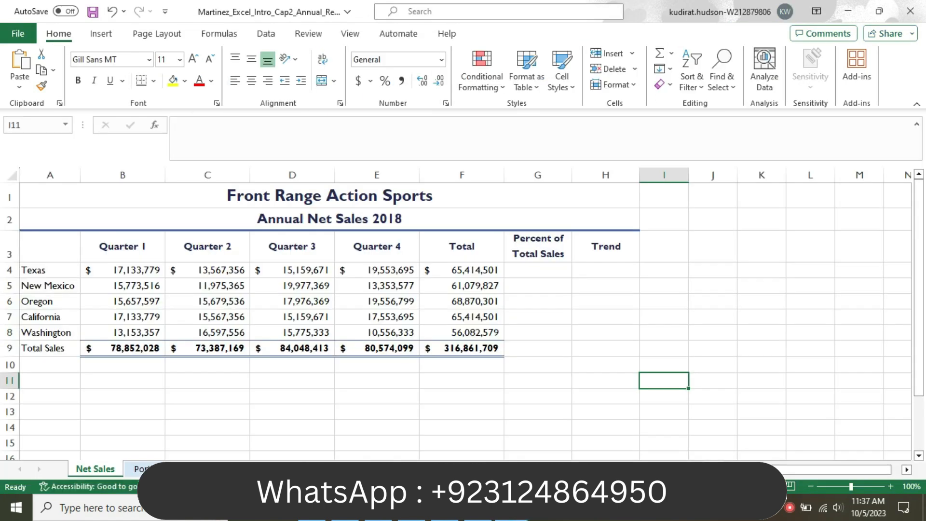
click(531, 271)
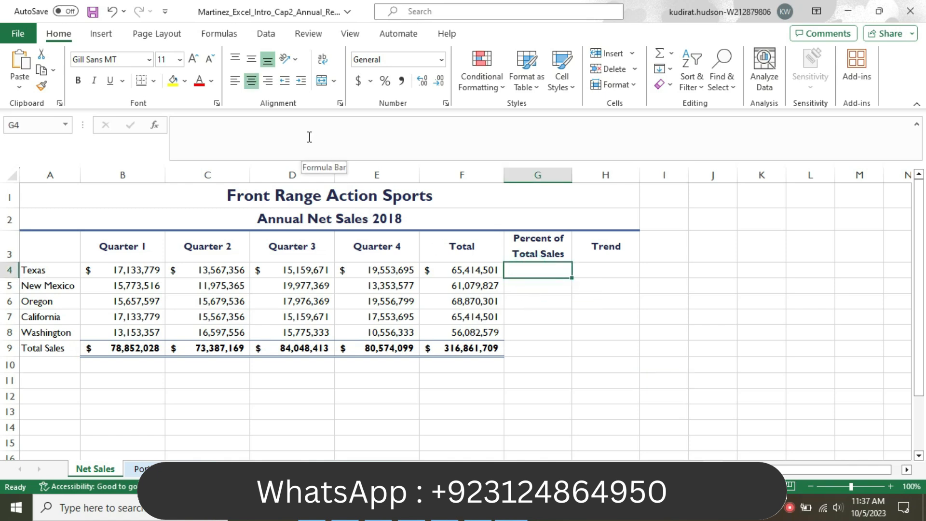
text(=F4/)
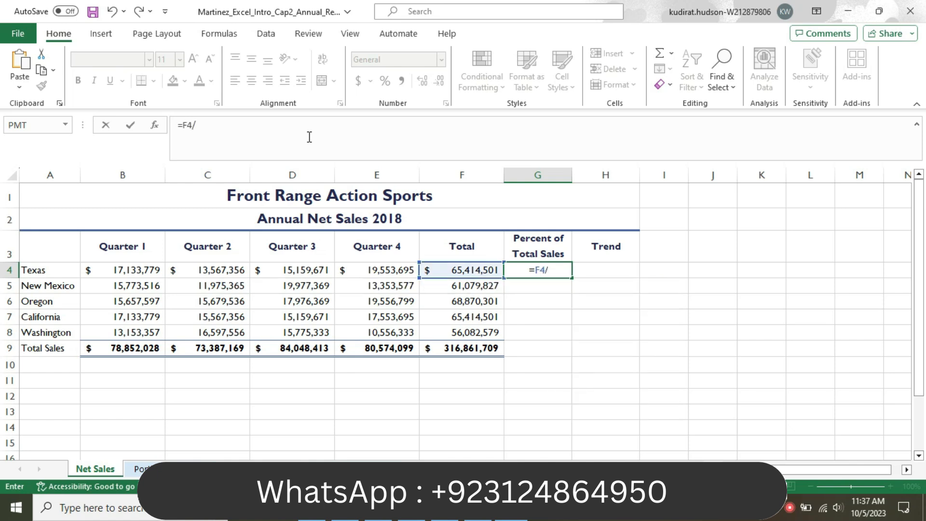
text($F$9)
key(Return)
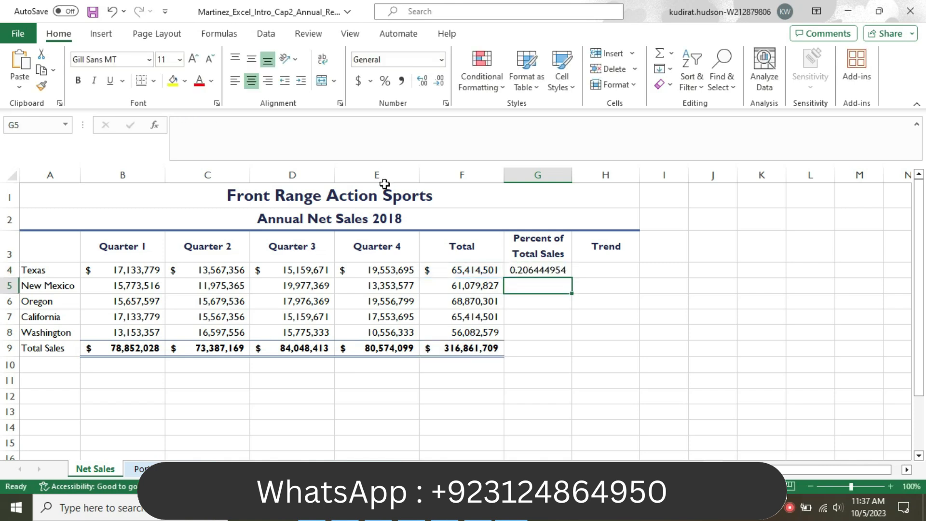
Check the Percent Style instruction in Word, then switch back to Excel and apply Percent Style to cell G4.
click(565, 273)
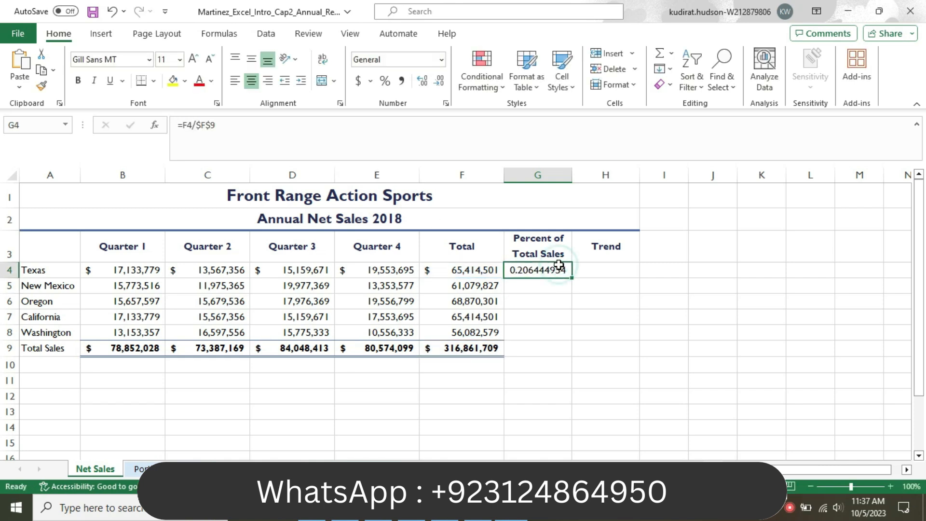
key(alt+Tab)
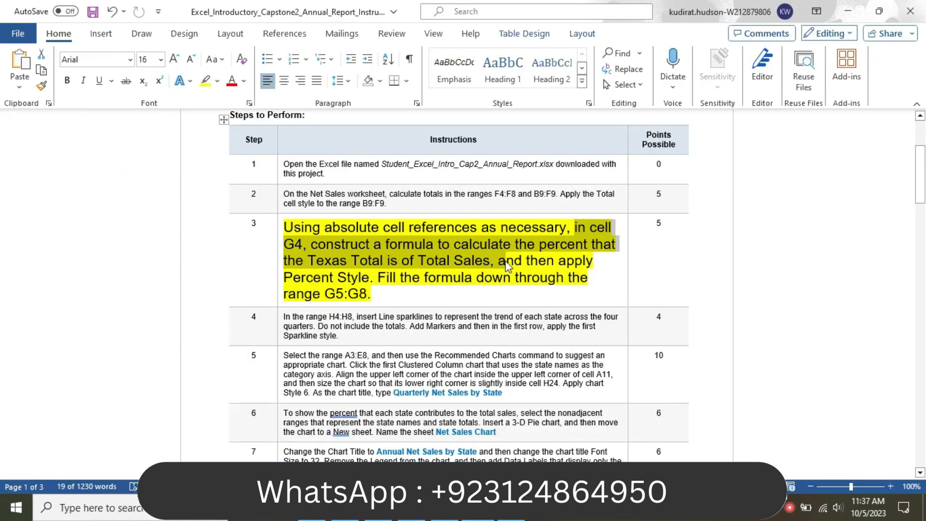
drag(499, 263, 376, 279)
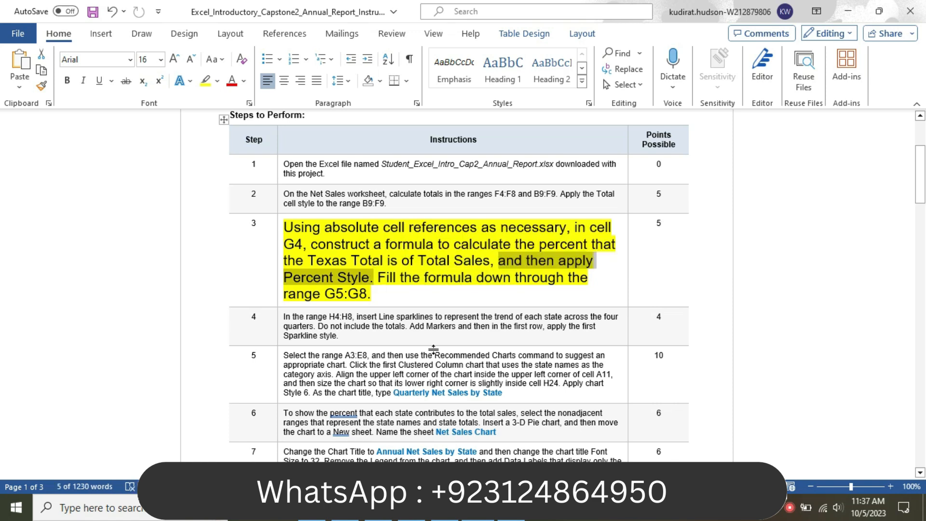
key(alt+Tab)
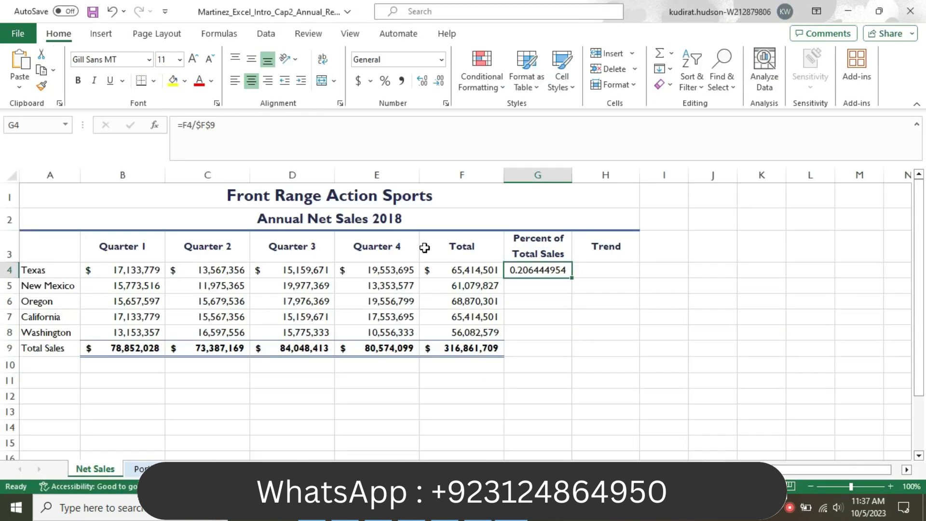
click(385, 82)
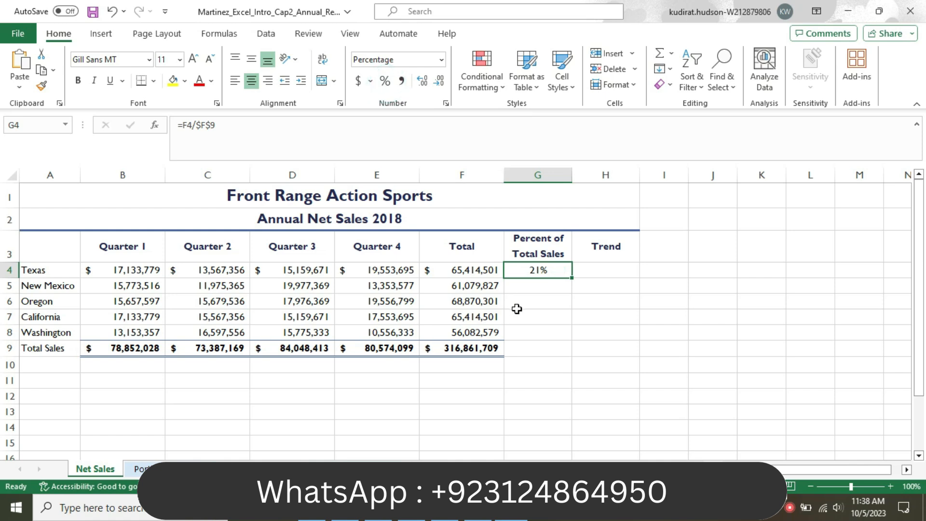
Check the fill instruction in Word, then switch back to Excel and fill the G4 formula down through G5:G8.
click(486, 512)
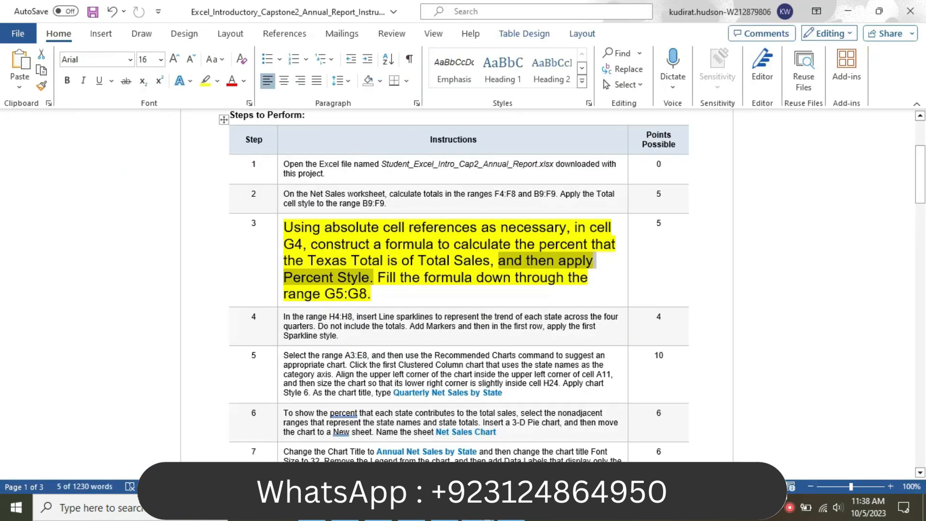
click(394, 275)
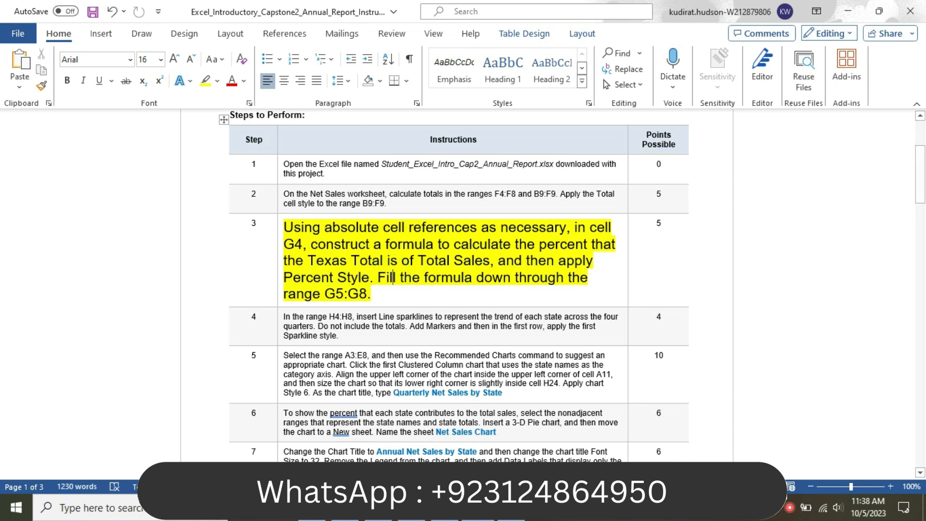
key(alt+Tab)
drag(572, 277, 556, 334)
click(612, 353)
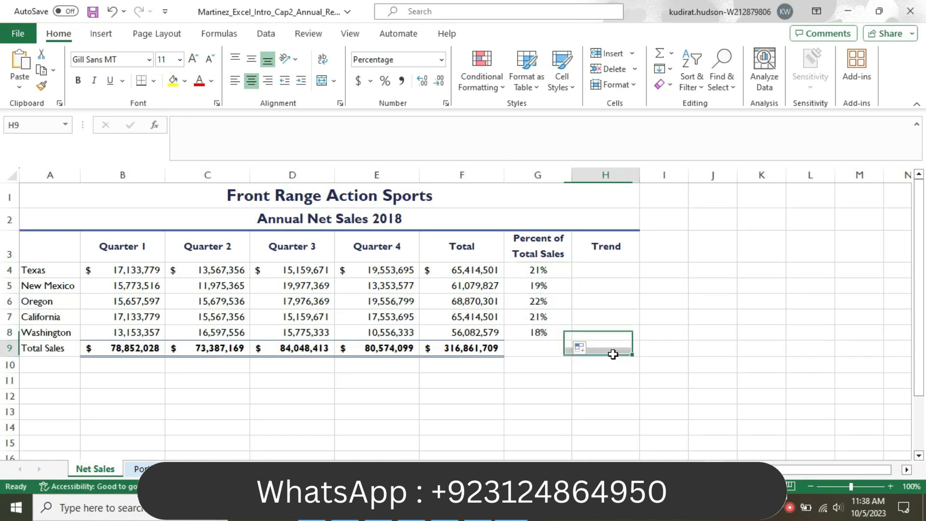
Switch to the Word instructions, set the step 3 instruction text back to 9 pt and remove its highlight.
key(alt+Tab)
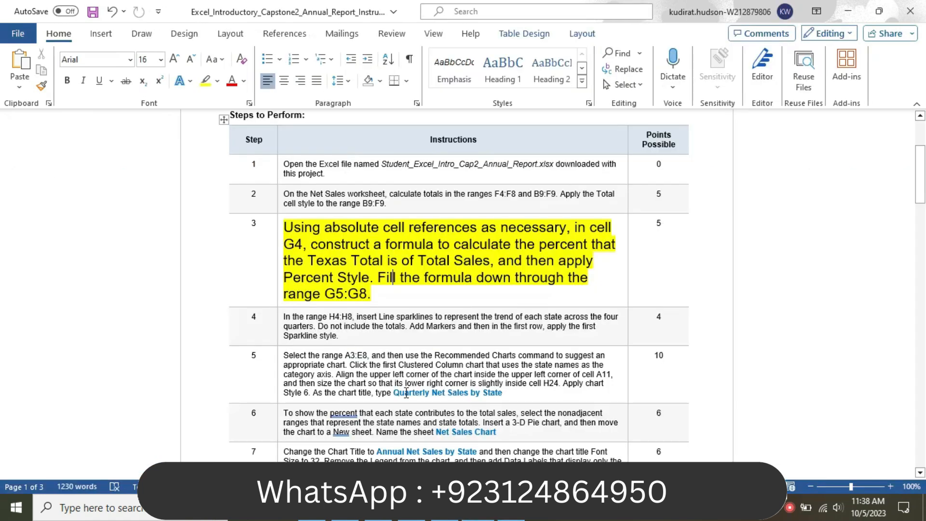
click(278, 258)
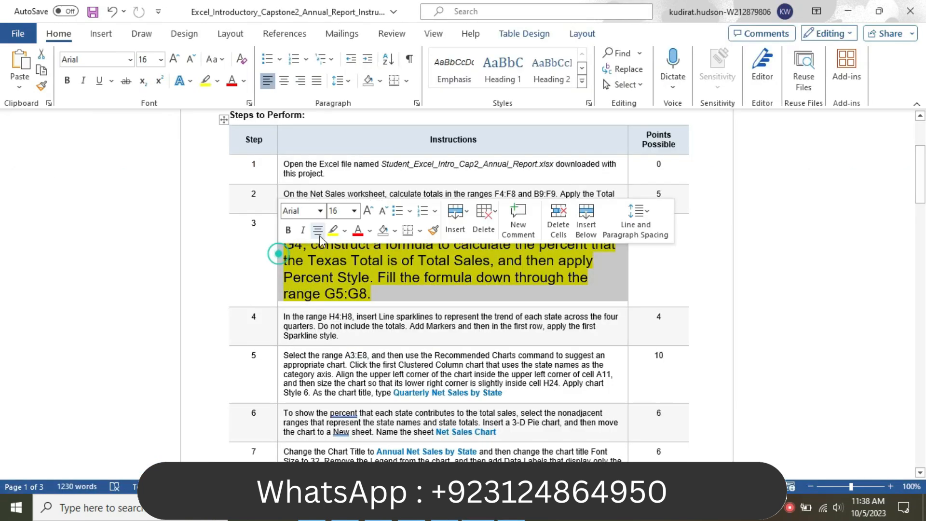
click(354, 211)
click(351, 246)
click(344, 231)
click(355, 311)
Set the step 4 instruction text about Line sparklines to 16 pt and highlight it in yellow.
drag(921, 183, 922, 201)
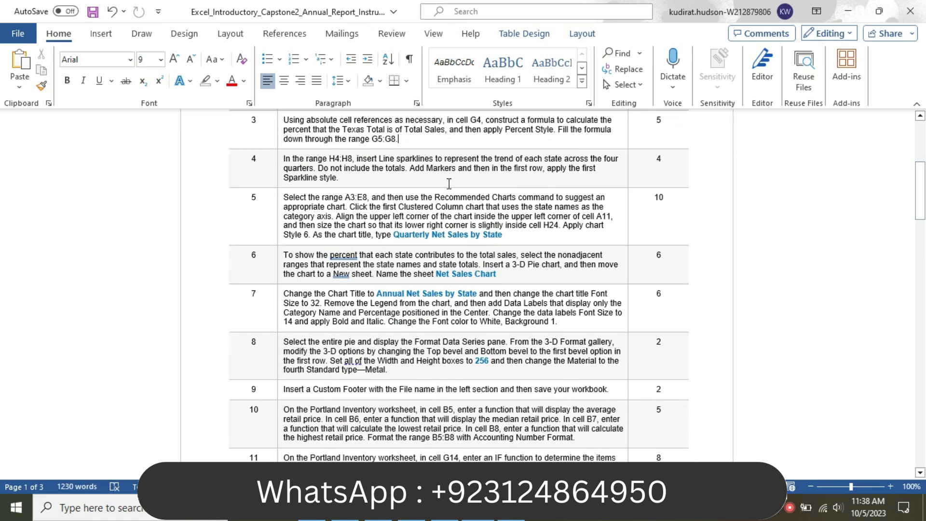
click(280, 171)
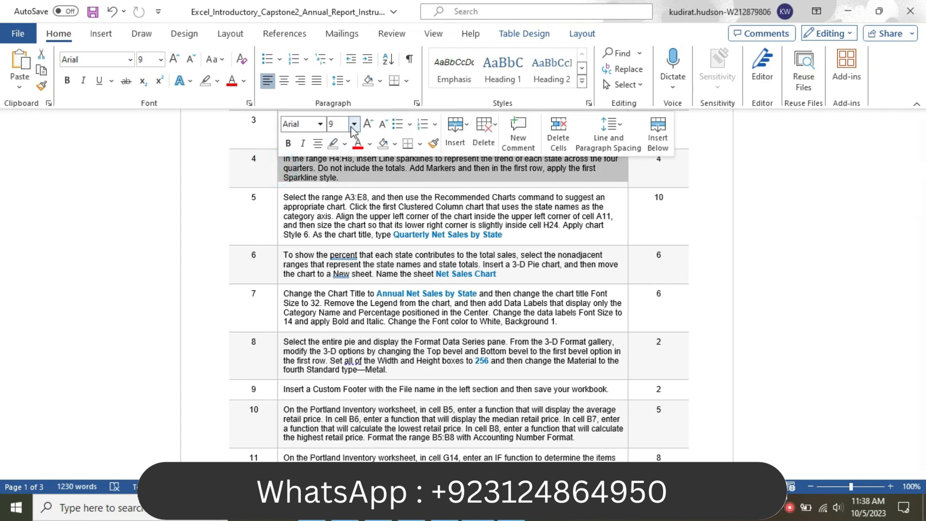
click(353, 125)
click(339, 235)
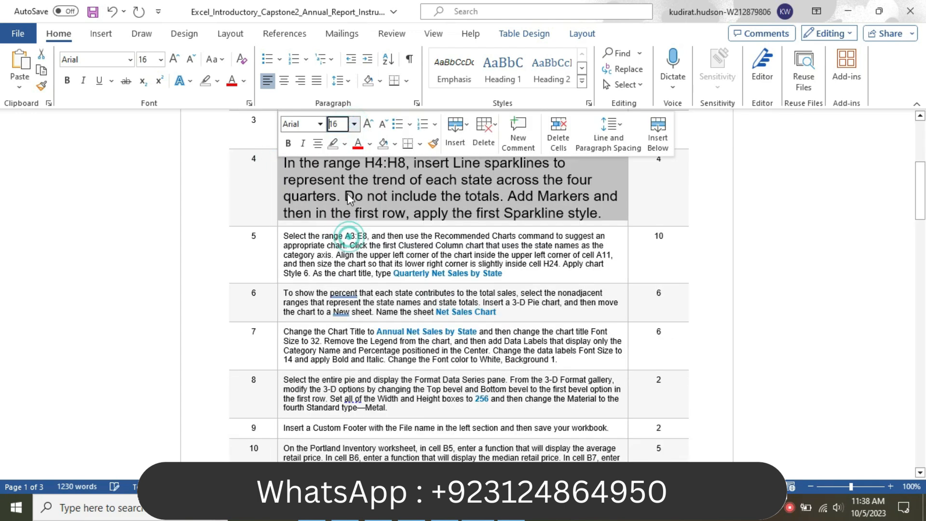
click(344, 144)
click(320, 155)
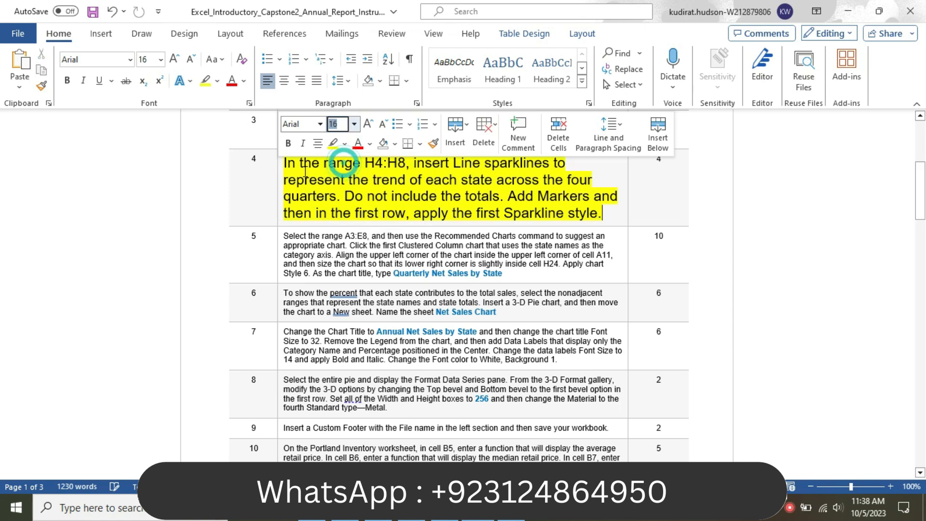
click(303, 169)
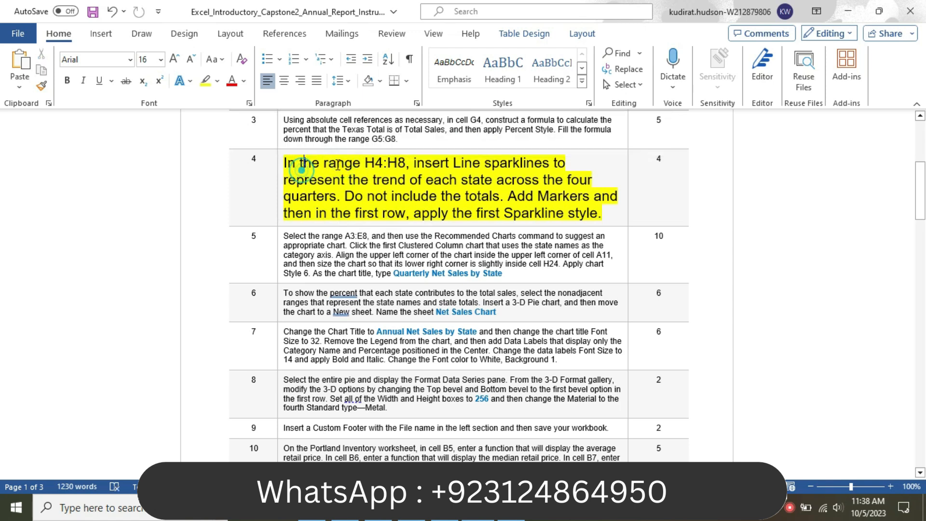
Copy the range reference H4:H8 from the step 4 instruction, then switch to Excel and select that range on the Net Sales sheet.
double_click(366, 163)
key(ctrl+c)
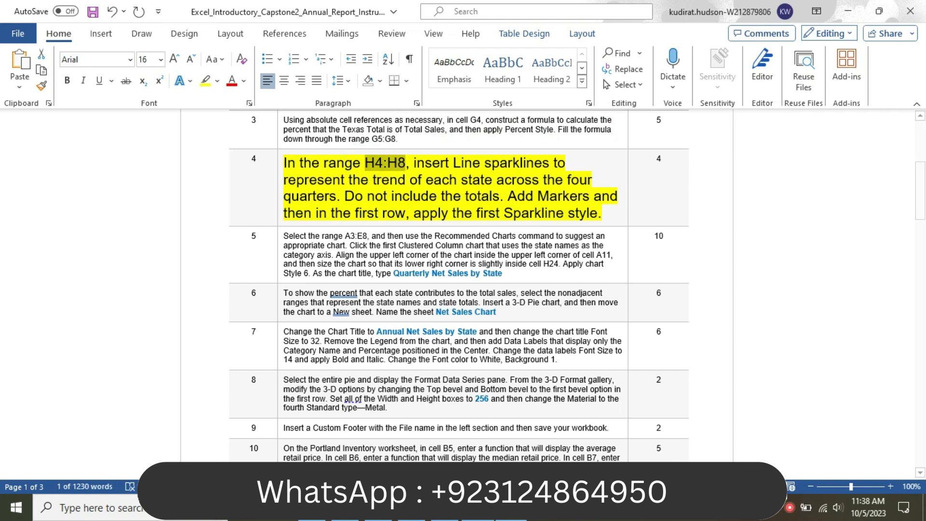
click(510, 508)
click(45, 126)
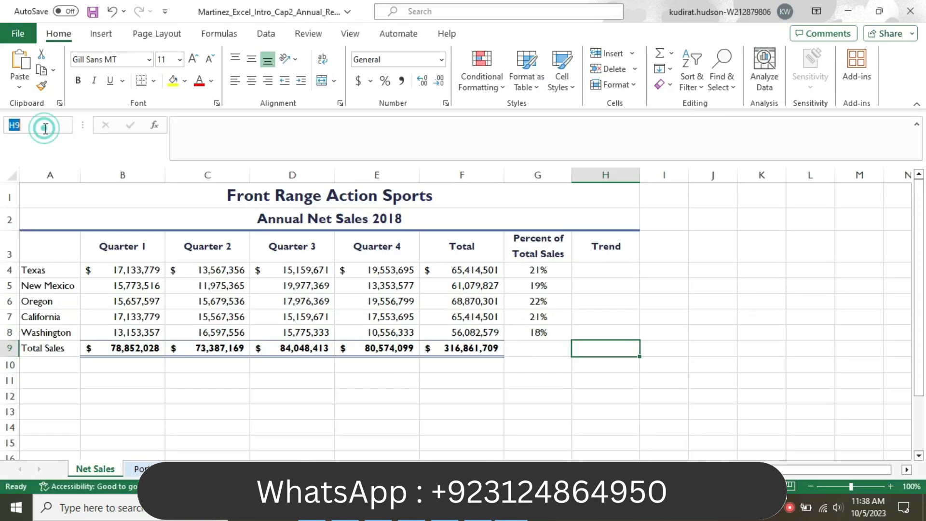
key(ctrl+v)
key(Return)
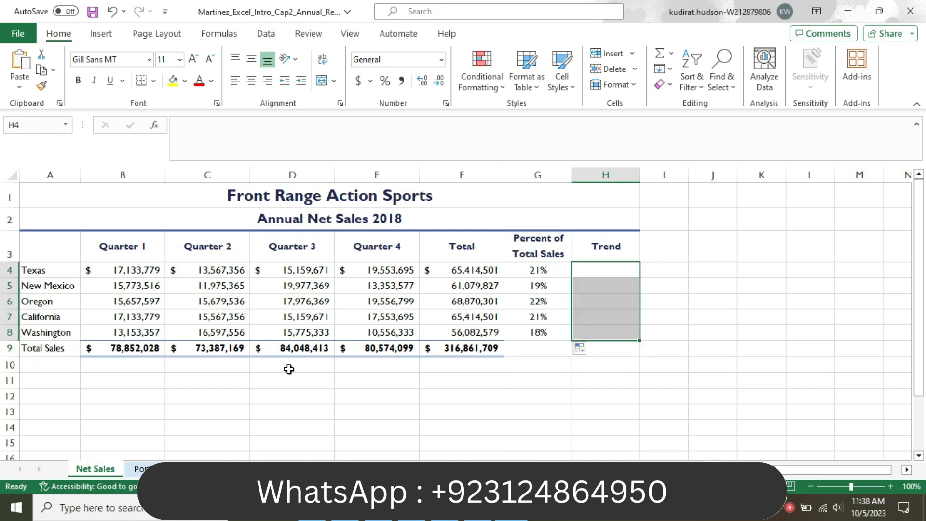
Reread the step 4 sparkline instruction in Word and return to the Net Sales sheet in Excel.
click(444, 509)
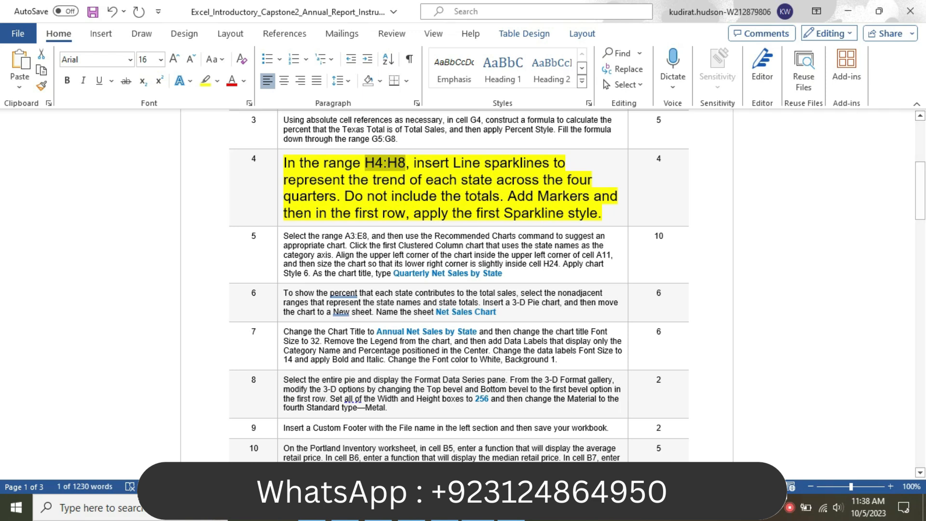
mouse_move(512, 512)
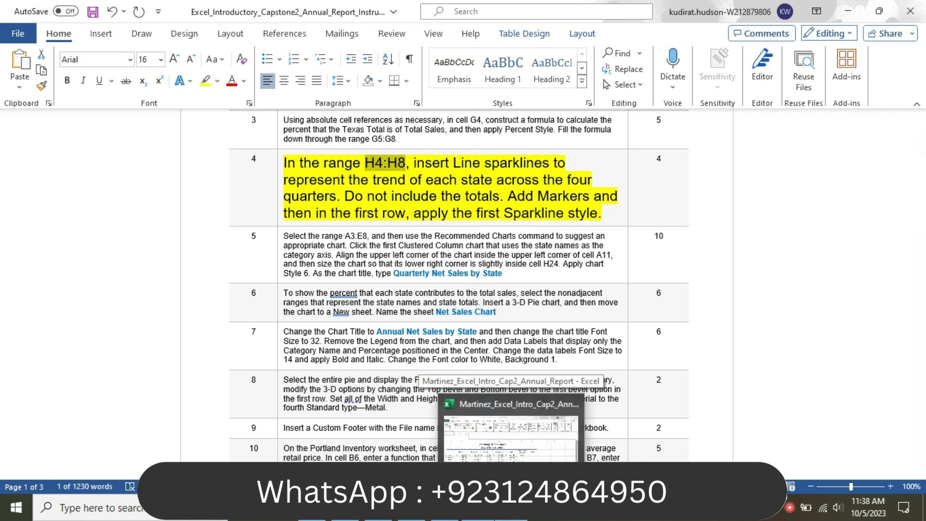
click(512, 475)
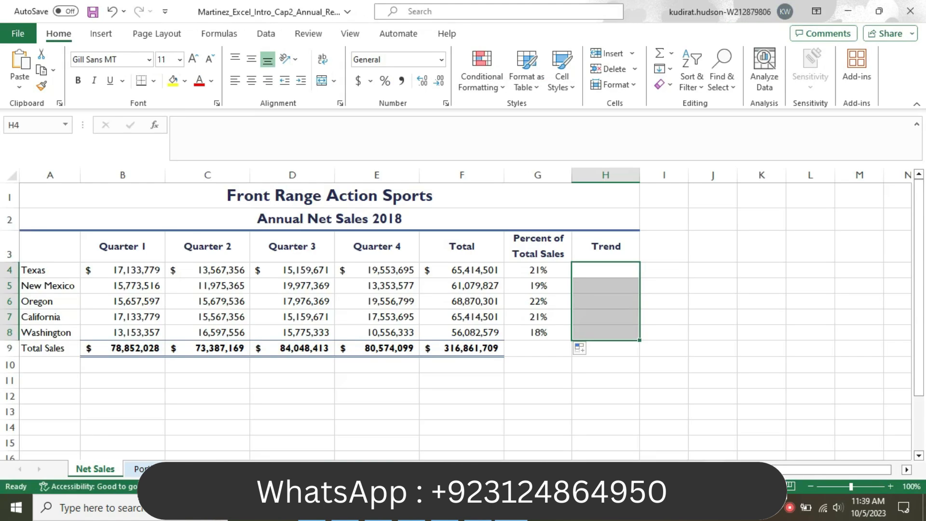
click(311, 36)
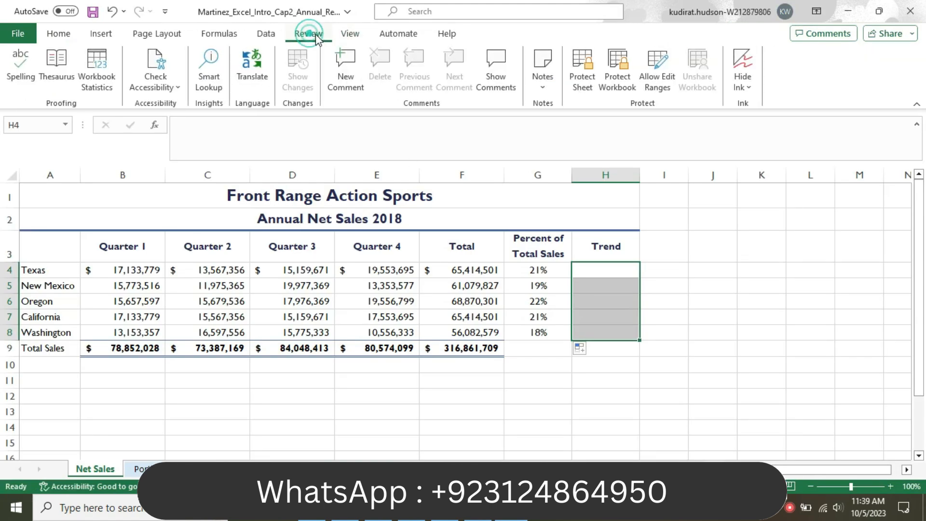
click(349, 39)
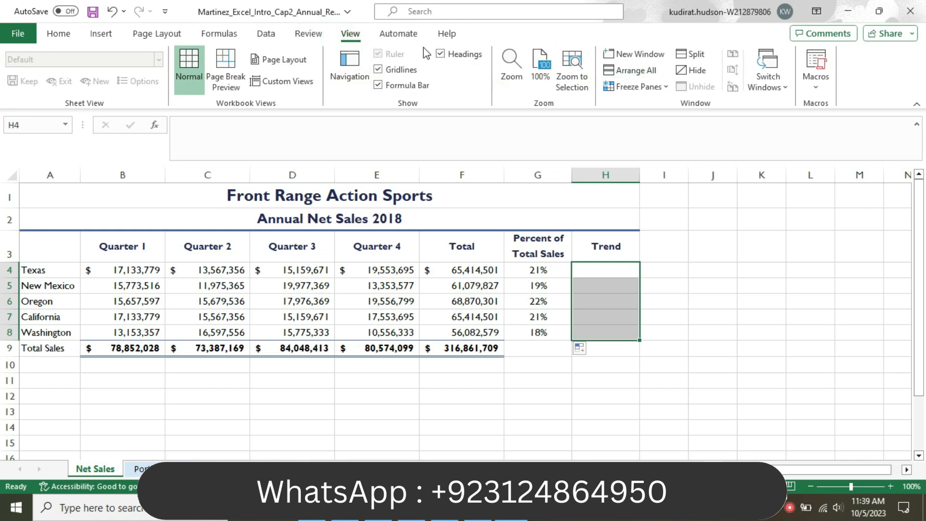
click(297, 36)
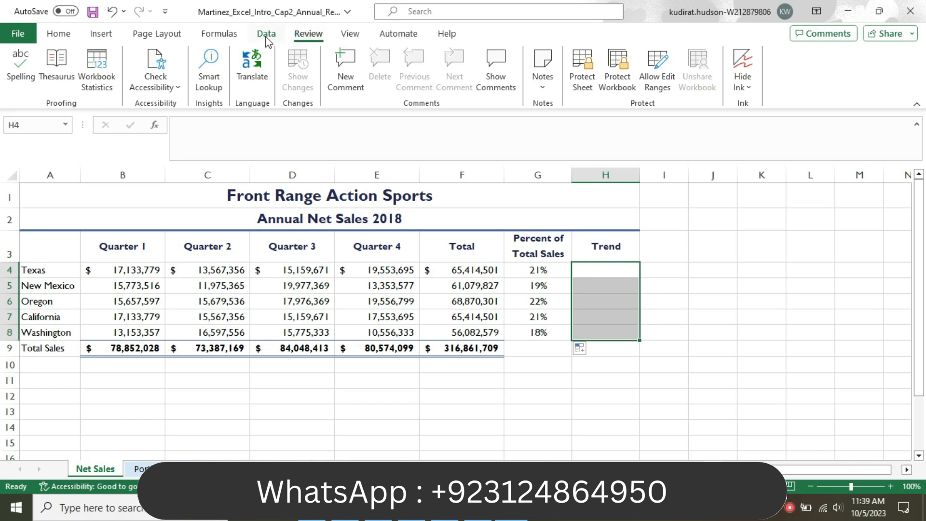
click(266, 35)
click(227, 36)
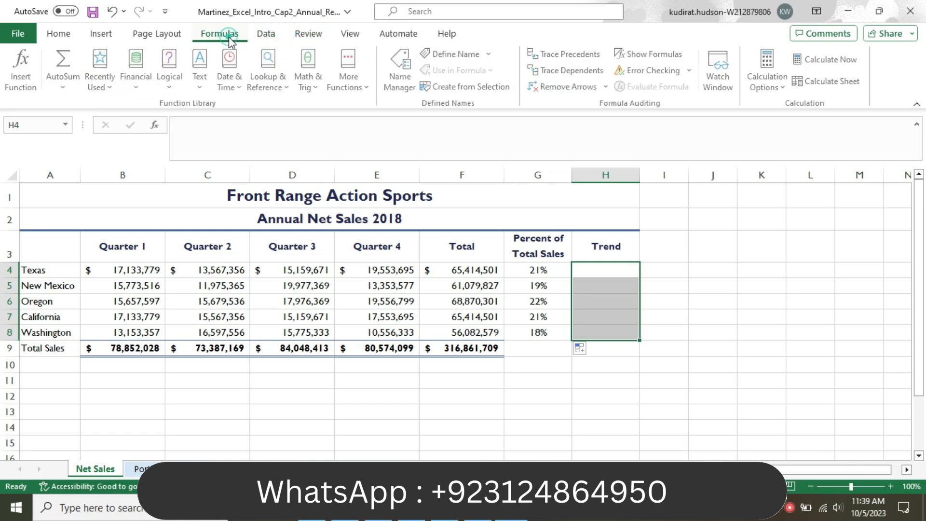
click(181, 37)
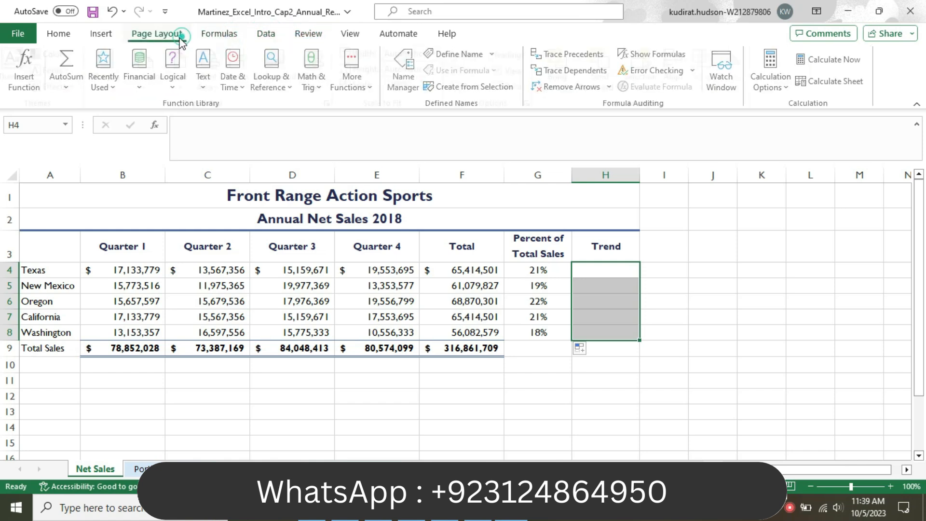
Insert Line sparklines in H4:H8 using the quarterly data range B4:E8, checking the Word instruction for what to include.
click(109, 35)
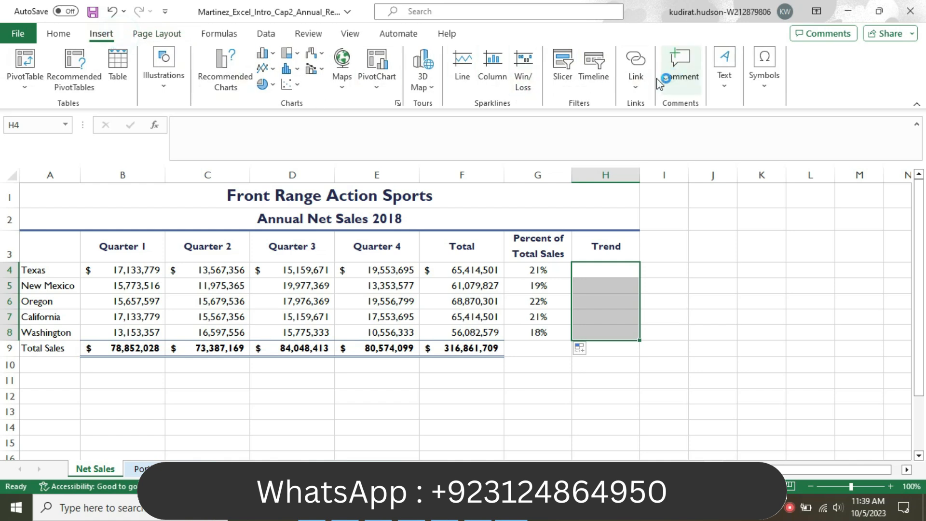
click(463, 73)
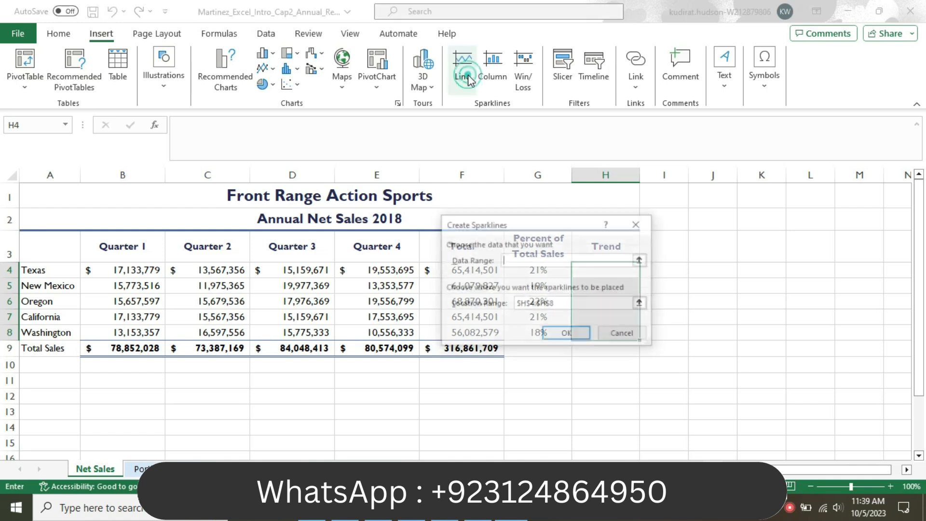
mouse_move(478, 509)
click(439, 399)
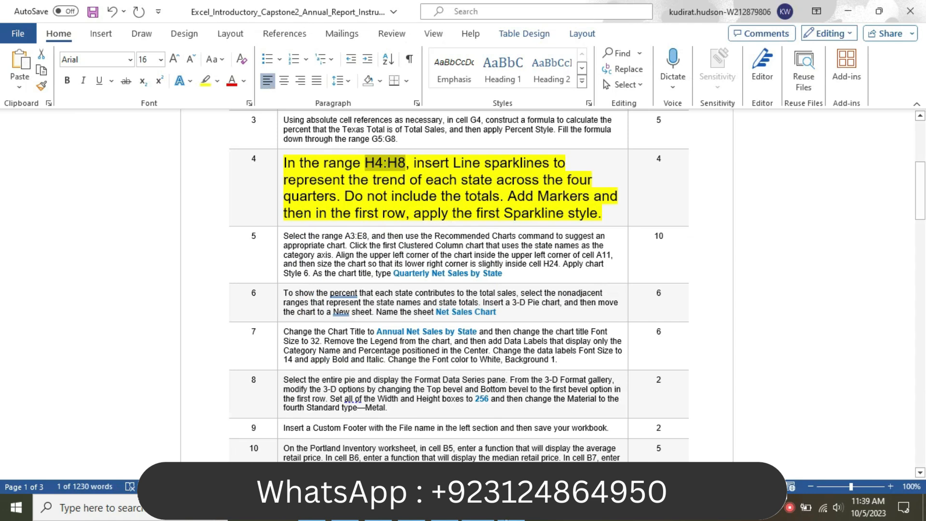
key(alt+Tab)
text(B4:E8)
click(570, 333)
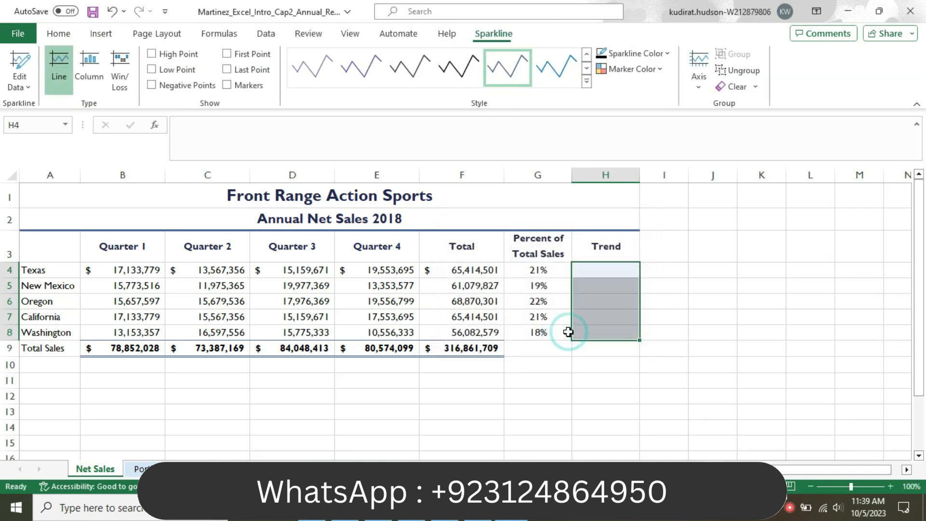
Select the sparkline group in the Trend column, check the Word instruction, and turn on Markers in Excel.
click(554, 356)
click(606, 304)
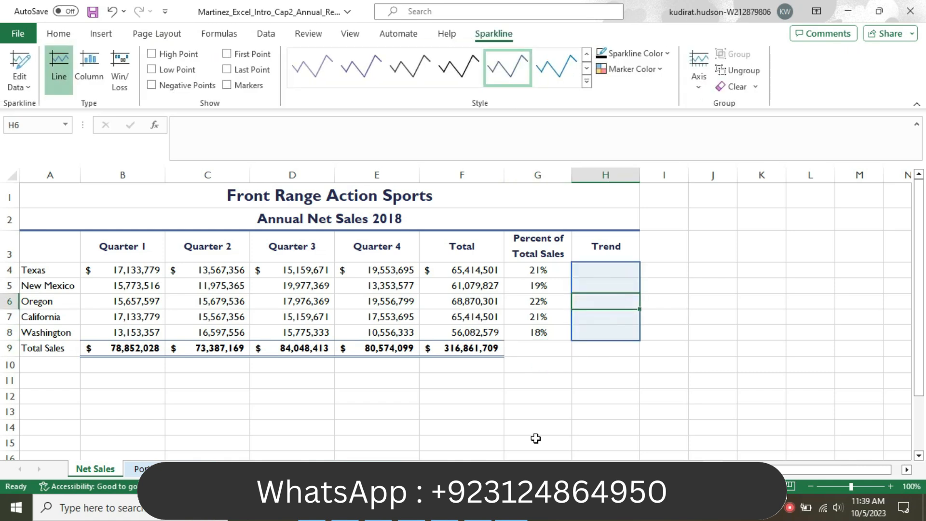
click(479, 508)
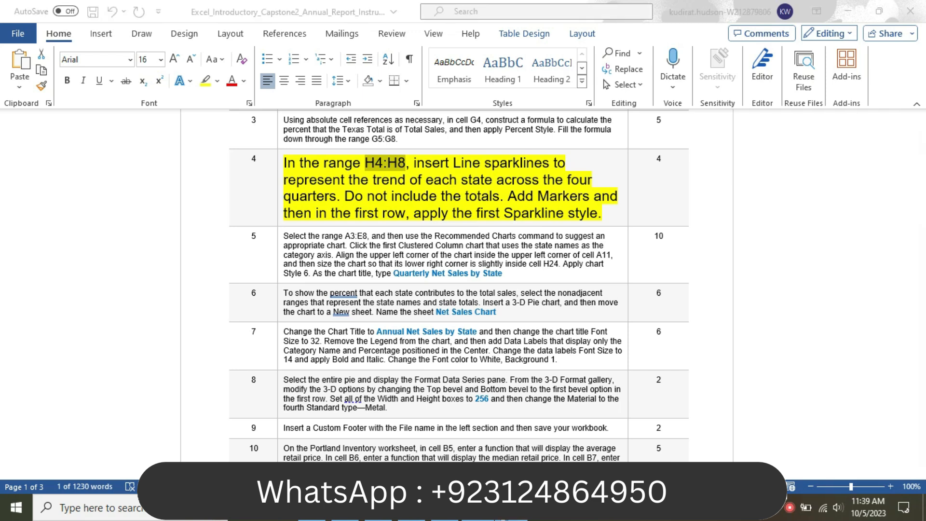
key(alt+Tab)
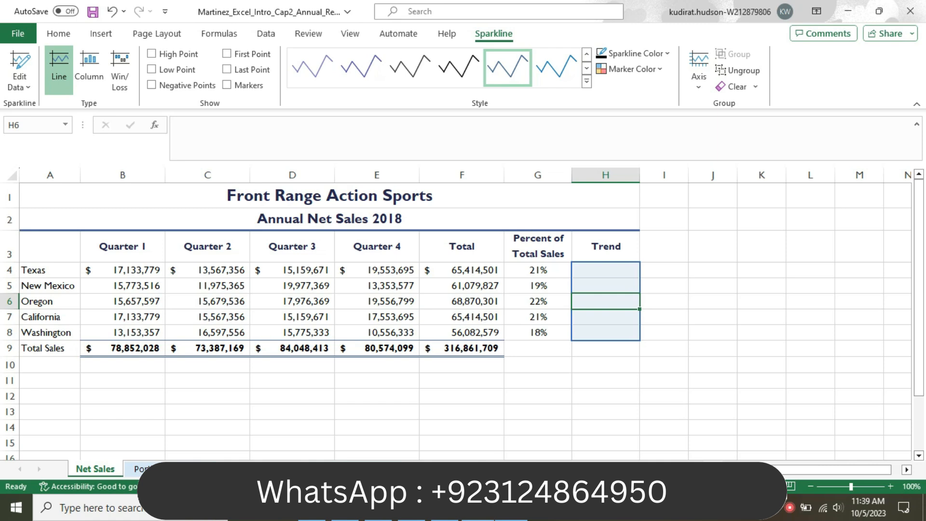
mouse_move(477, 512)
click(472, 449)
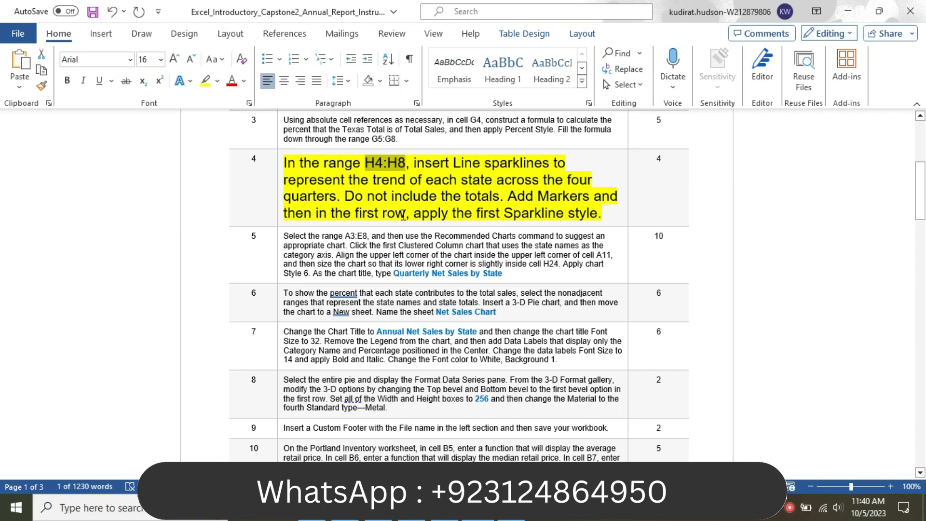
key(alt+Tab)
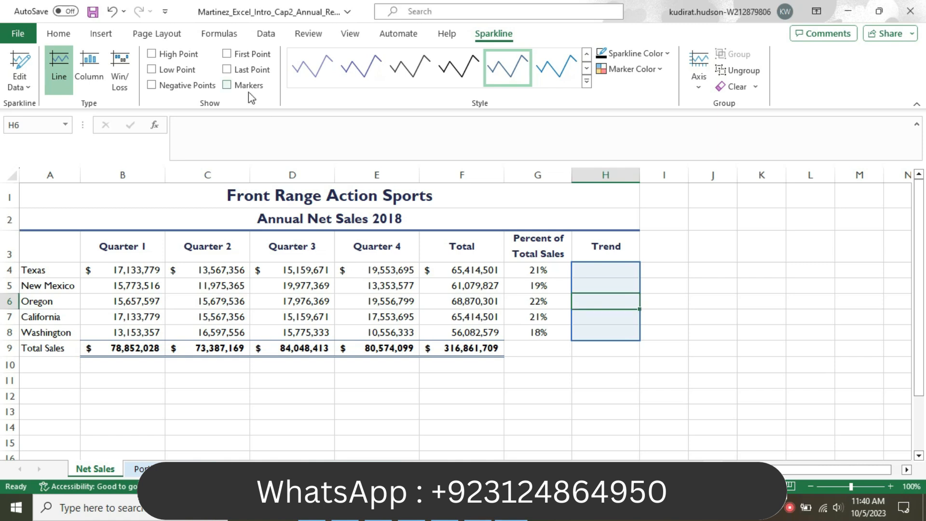
click(228, 85)
Check the style instruction in Word, then return to Excel and apply the first Sparkline style in the first row.
click(477, 508)
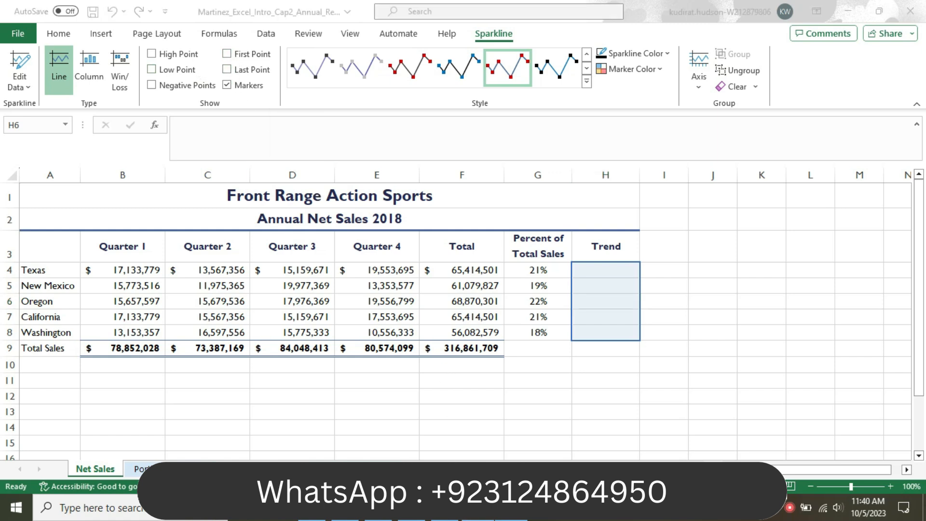
mouse_move(511, 509)
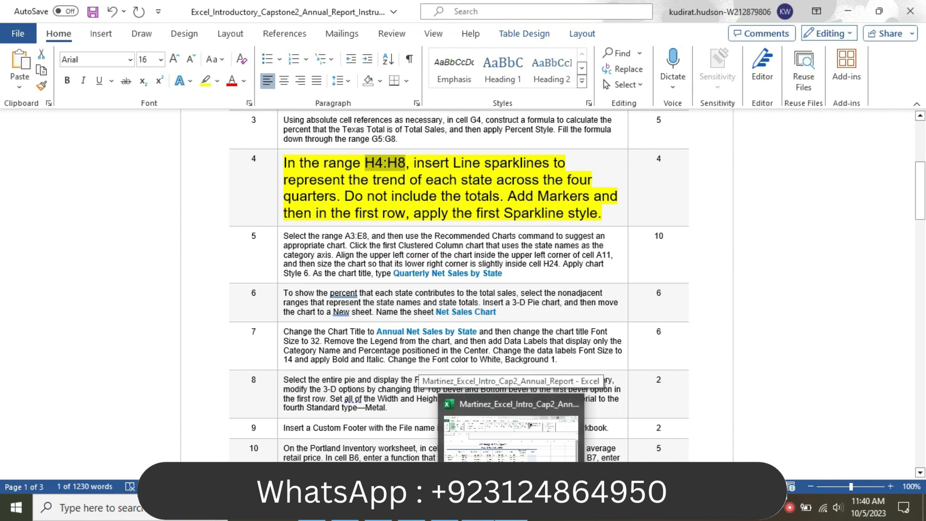
click(511, 437)
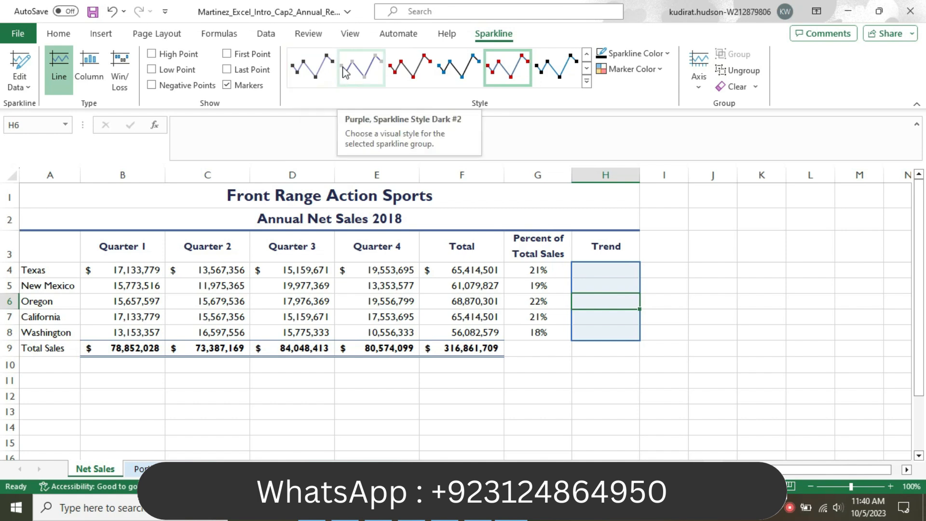
click(315, 68)
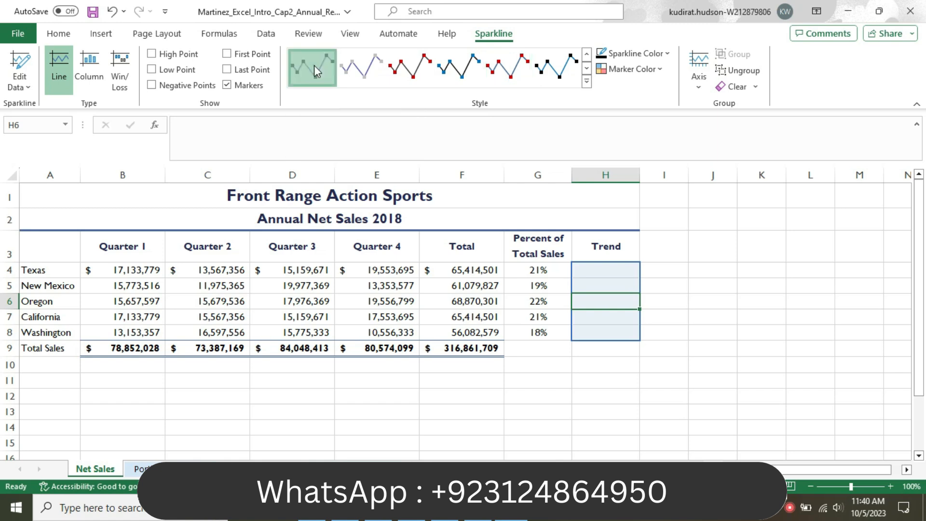
Switch to the Word instructions, set the step 4 instruction text back to 9 pt and remove its highlight.
key(alt+Tab)
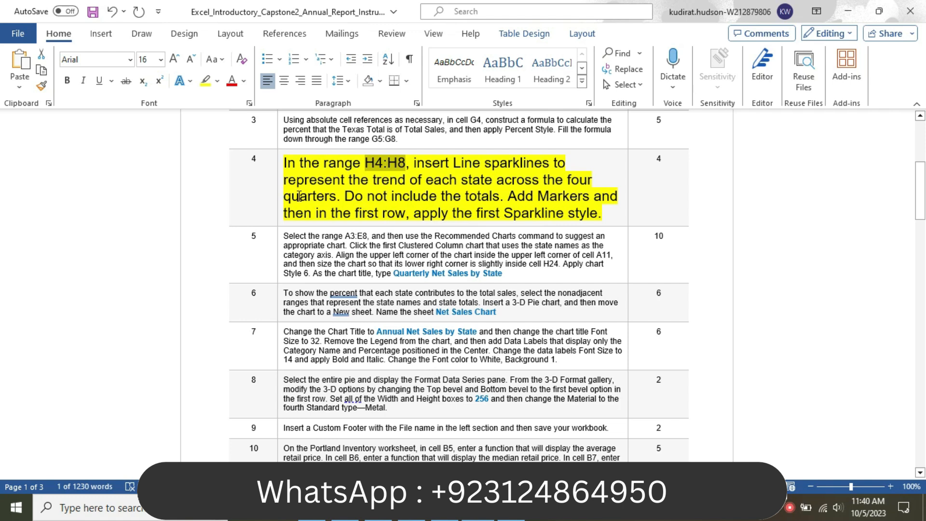
click(278, 177)
click(277, 175)
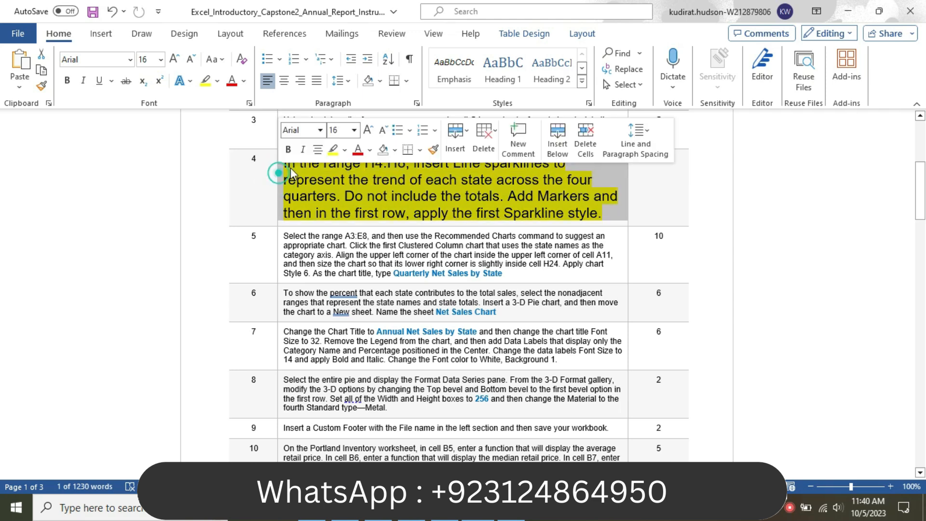
click(355, 130)
click(349, 163)
click(345, 149)
click(357, 232)
Set the step 5 instruction text about the Clustered Column chart to 16 pt and highlight it in yellow.
click(278, 216)
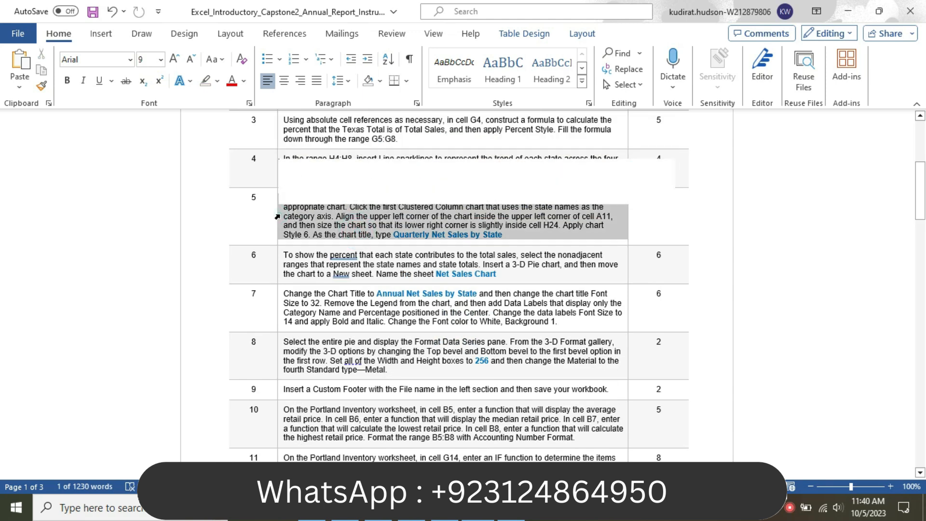
click(355, 171)
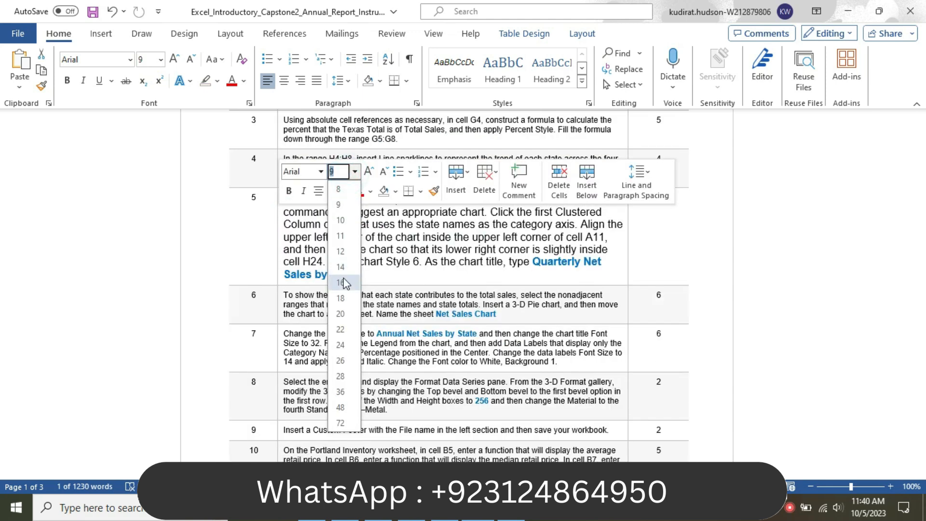
click(344, 253)
click(345, 191)
click(339, 211)
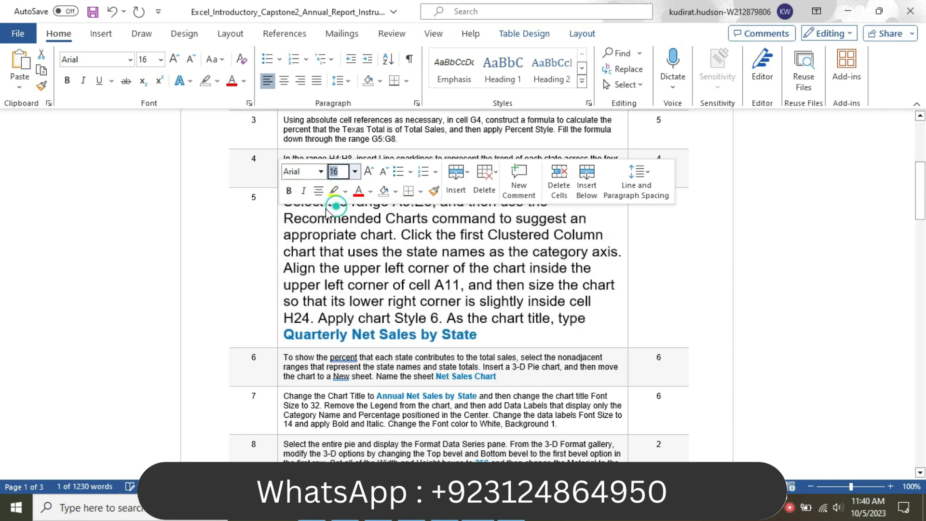
click(318, 201)
Copy the range reference A3:E8 from the step 5 instruction, then switch to Excel and select that range on the Net Sales sheet.
drag(393, 202, 424, 202)
key(ctrl+c)
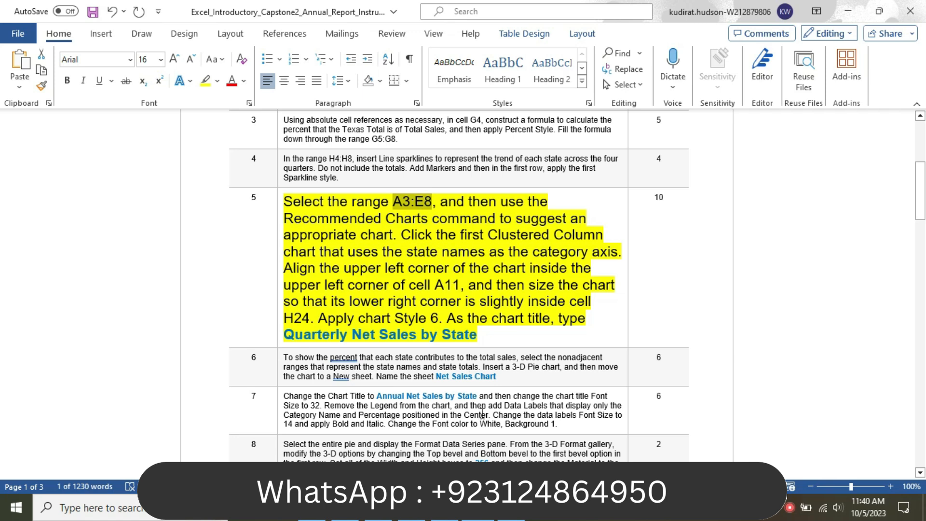
key(alt+Tab)
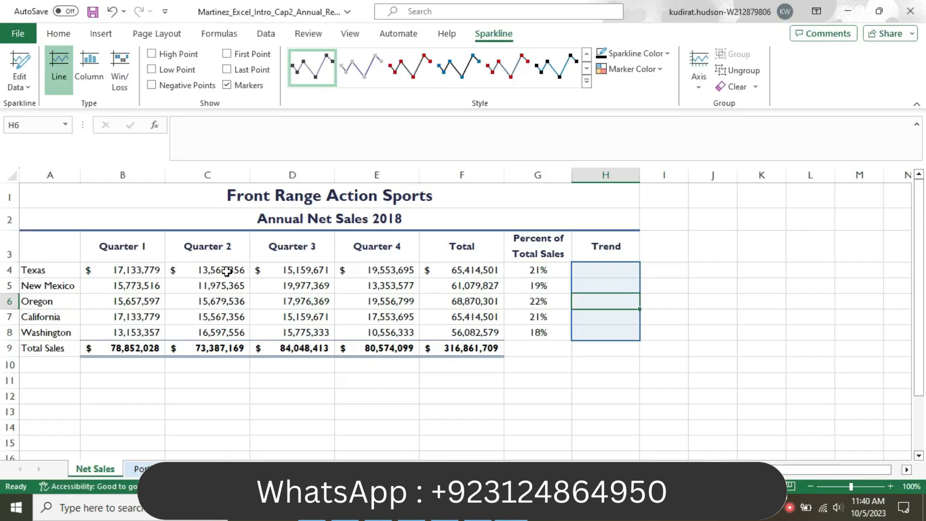
click(38, 125)
key(ctrl+v)
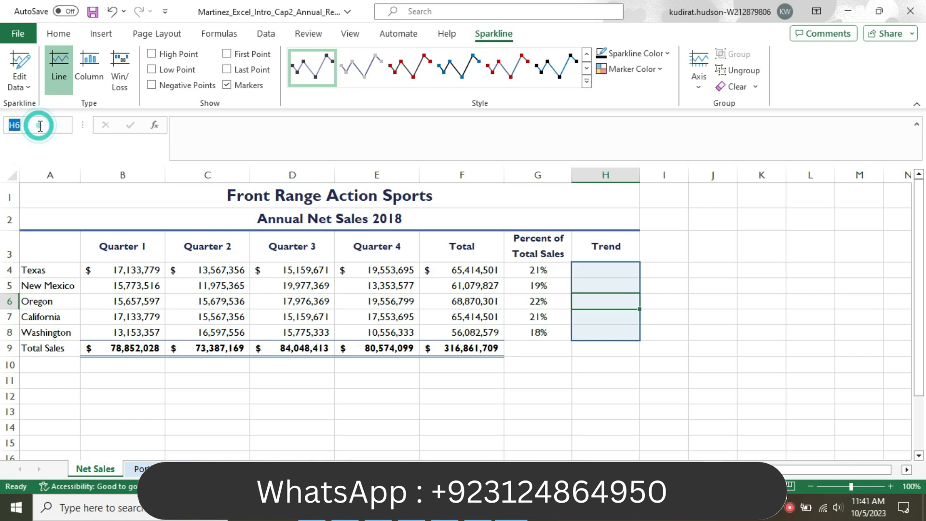
key(Return)
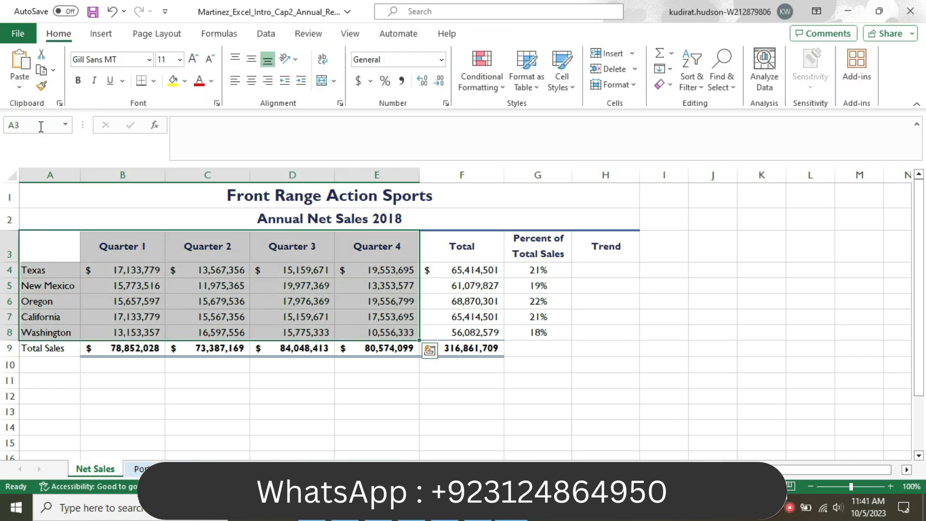
Check the step 5 instruction in Word, select its wording about the Recommended Charts command, and return to the Net Sales sheet in Excel.
key(alt+Tab)
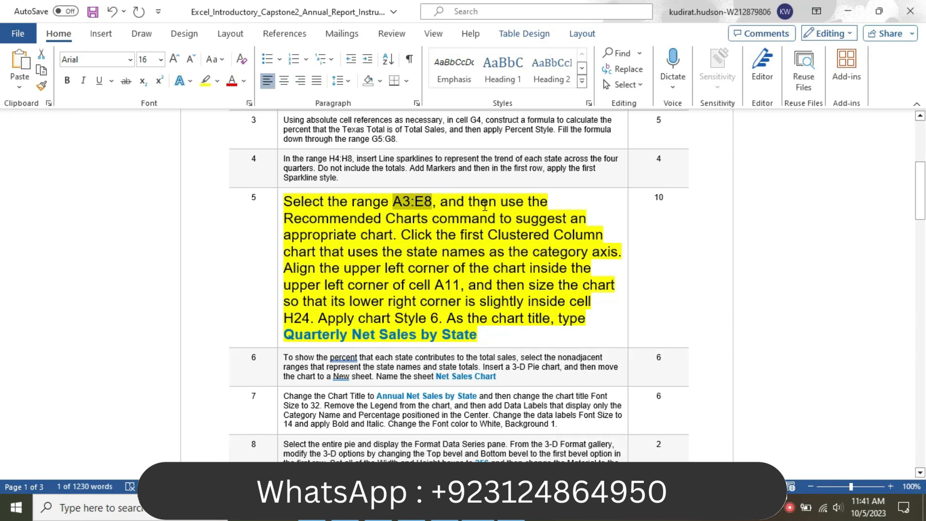
click(526, 204)
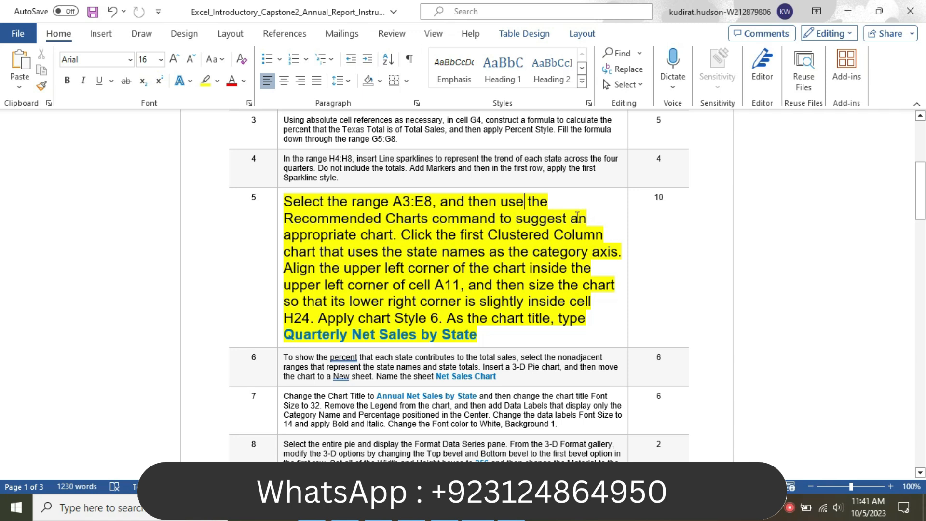
drag(284, 220, 401, 236)
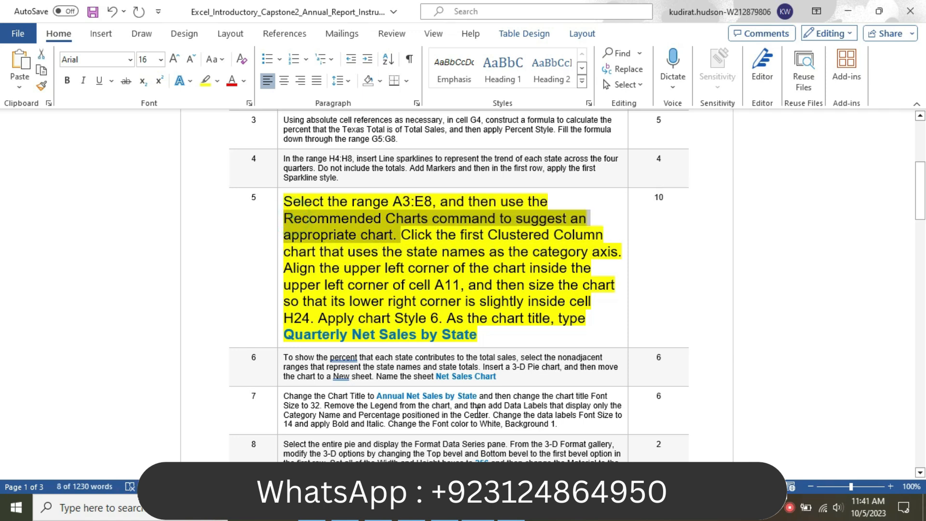
click(511, 508)
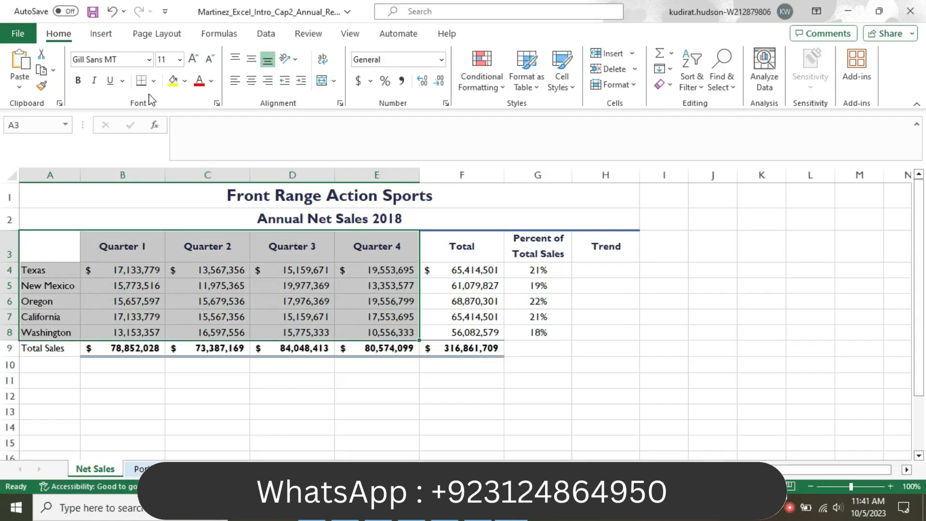
Open Recommended Charts for A3:E8, show all chart types, and compare the Clustered Column options with the step 5 instruction in Word.
click(101, 34)
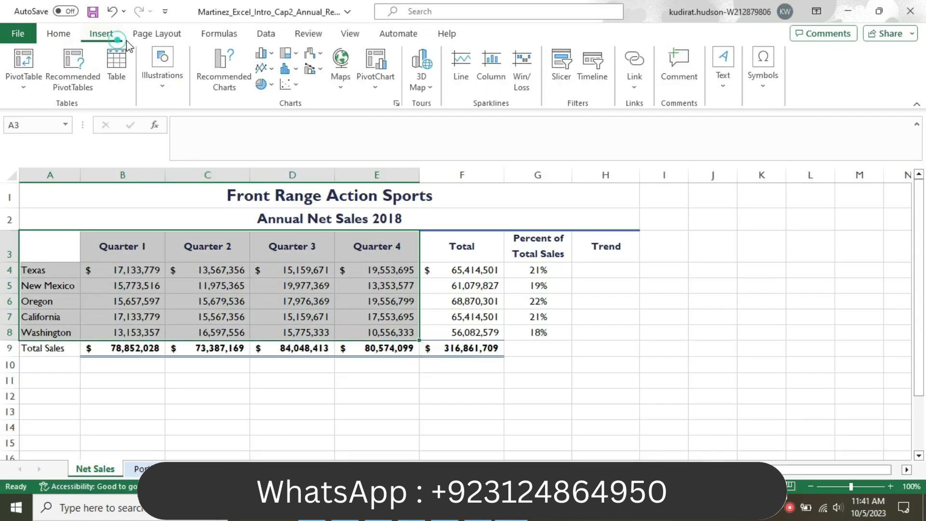
click(215, 73)
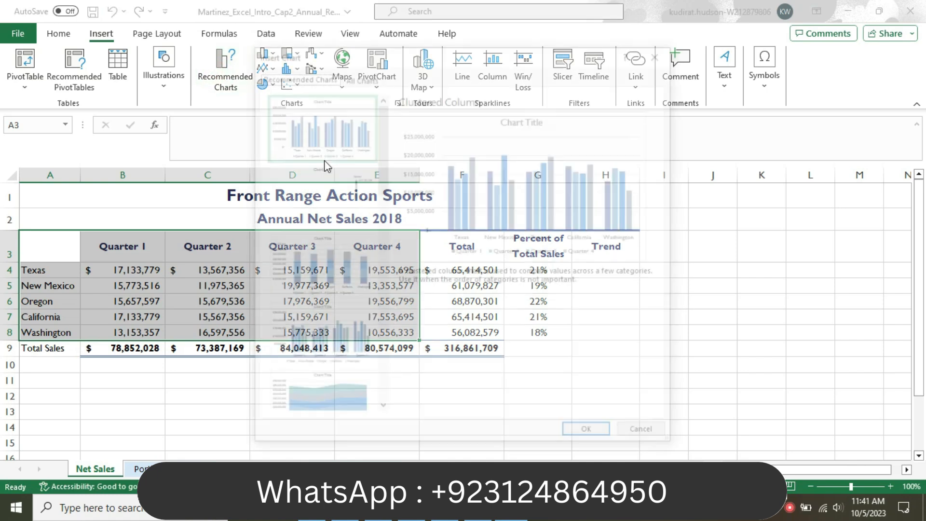
click(355, 81)
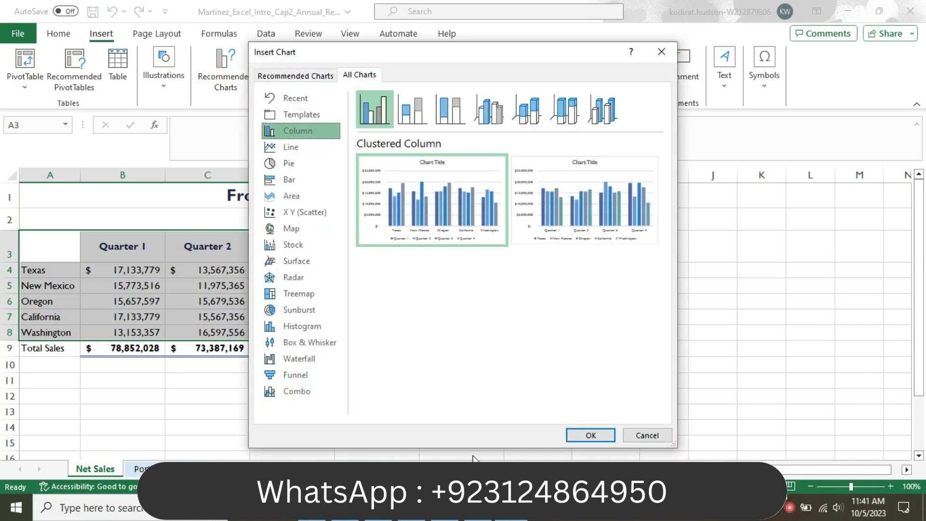
key(alt+Tab)
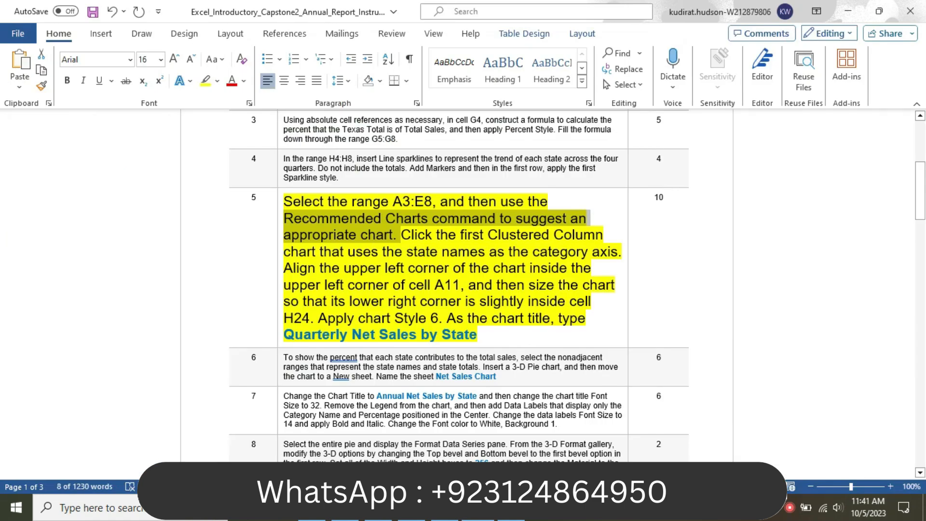
click(511, 508)
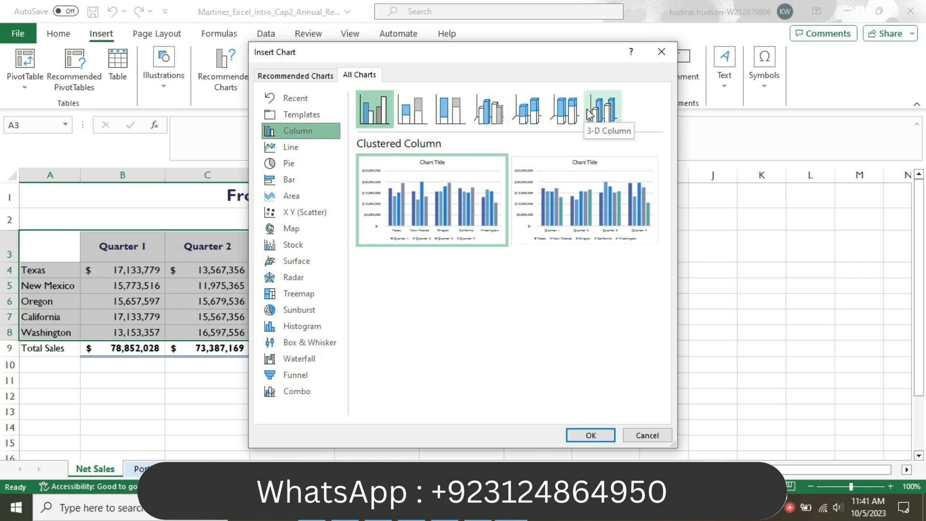
mouse_move(550, 229)
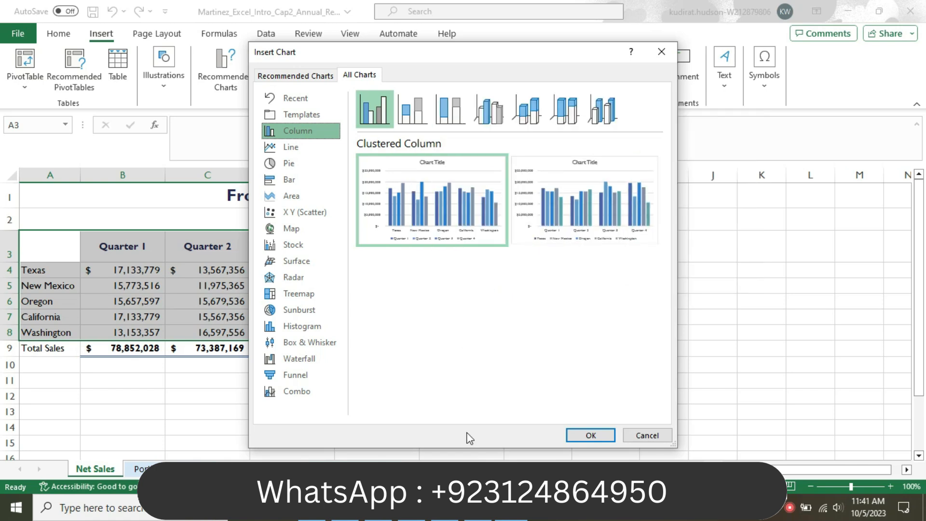
click(478, 509)
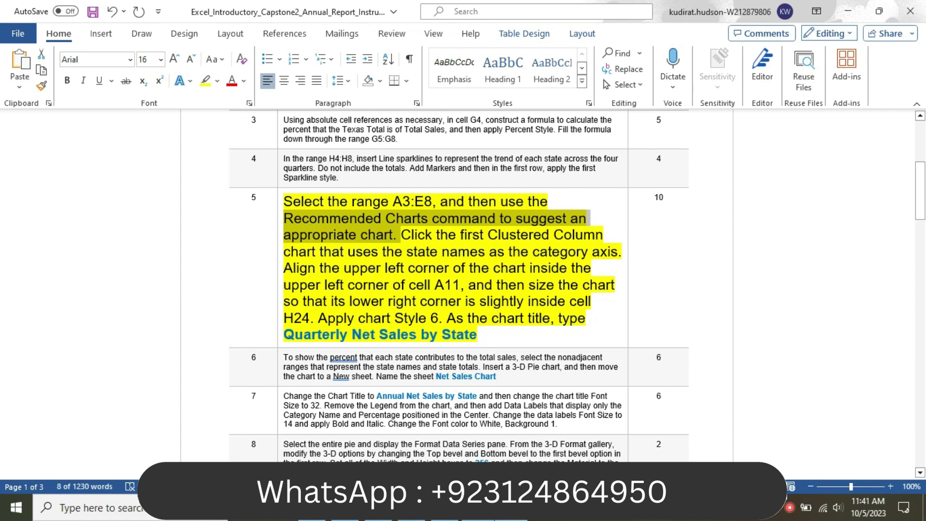
mouse_move(512, 508)
click(512, 434)
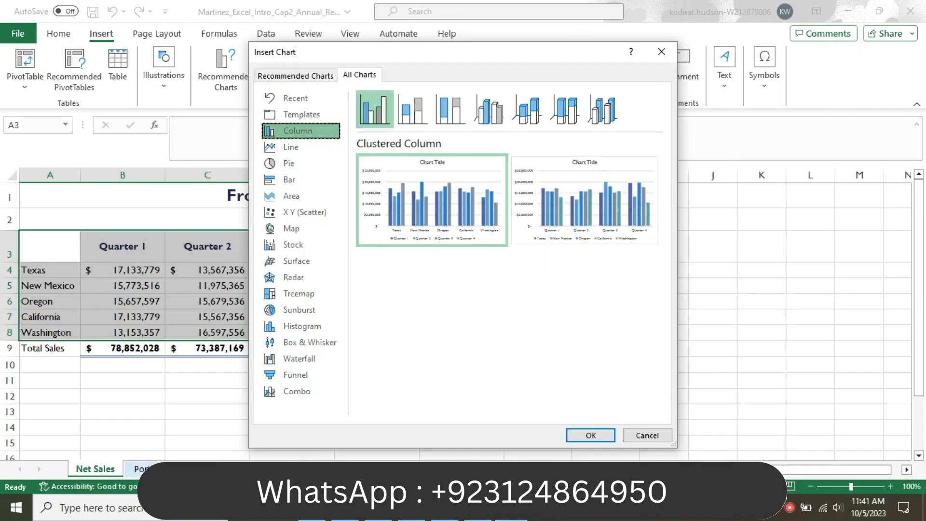
Examine the Combo, Line, Area, Column, Pie, Bar and Scatter chart types for the selected range, and cancel without inserting a chart.
click(298, 391)
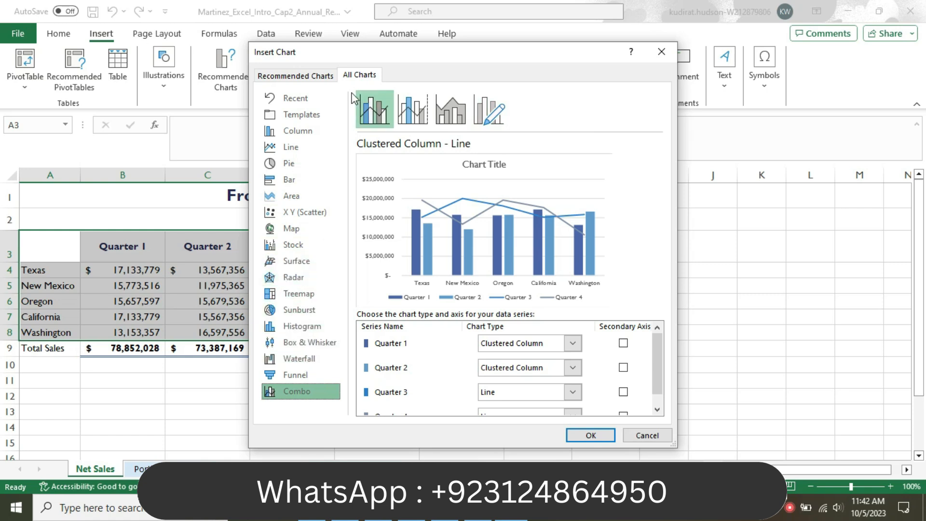
click(323, 145)
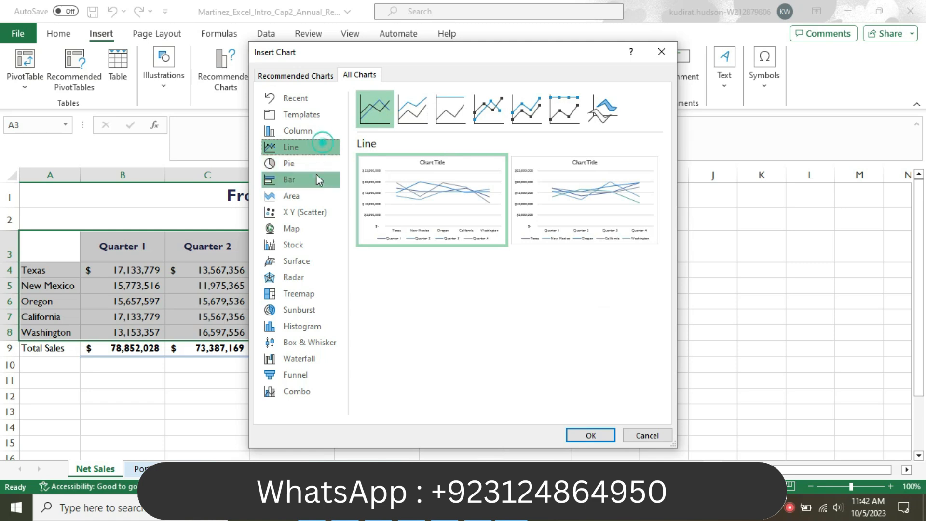
click(314, 195)
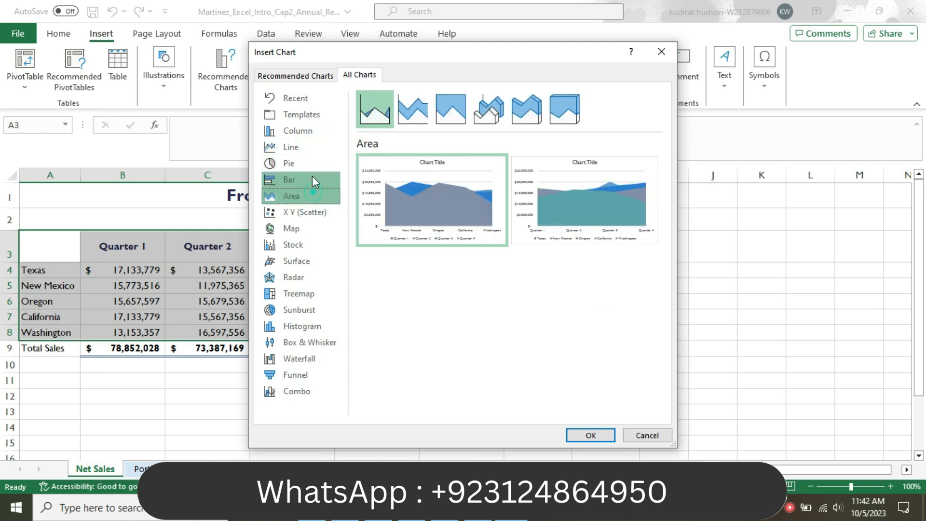
click(312, 135)
click(314, 112)
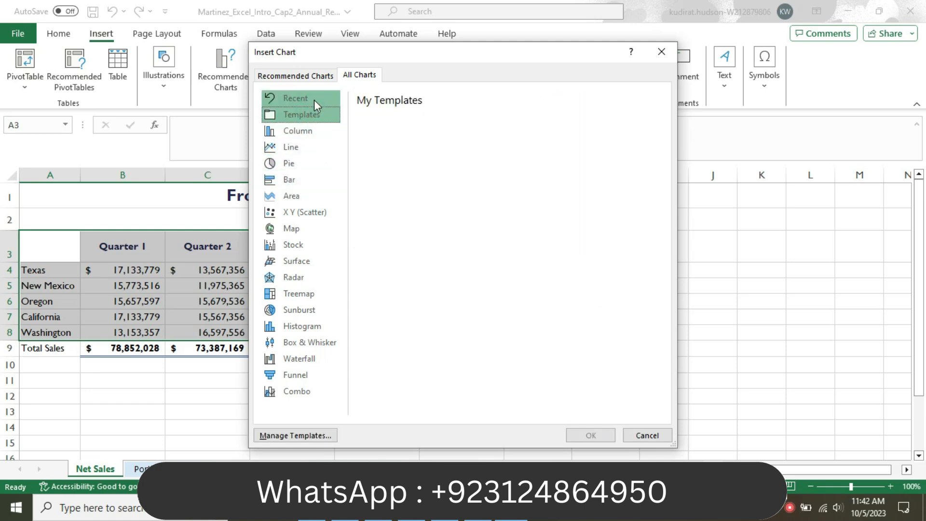
click(321, 137)
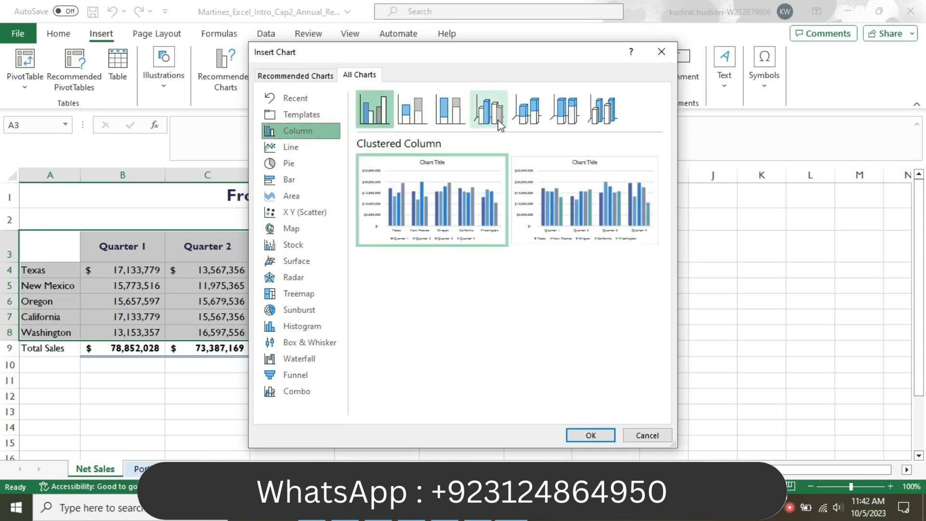
click(304, 147)
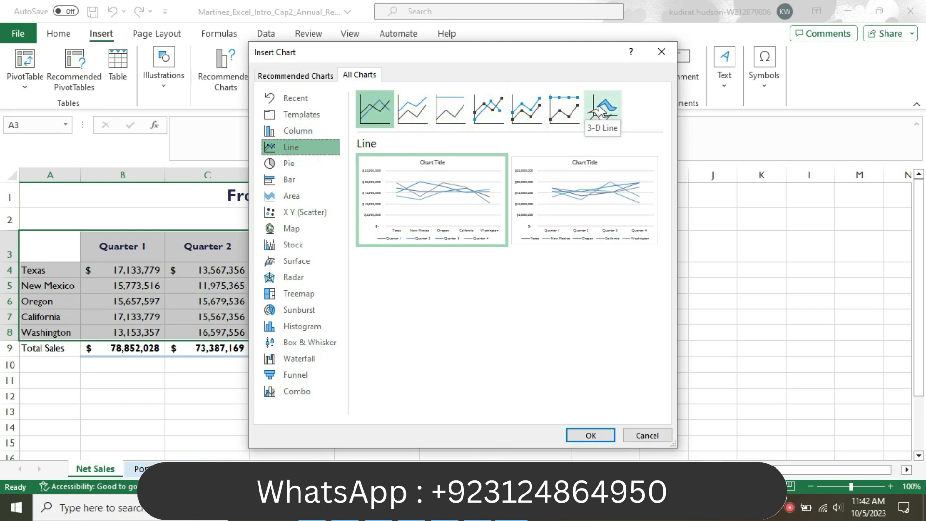
click(290, 163)
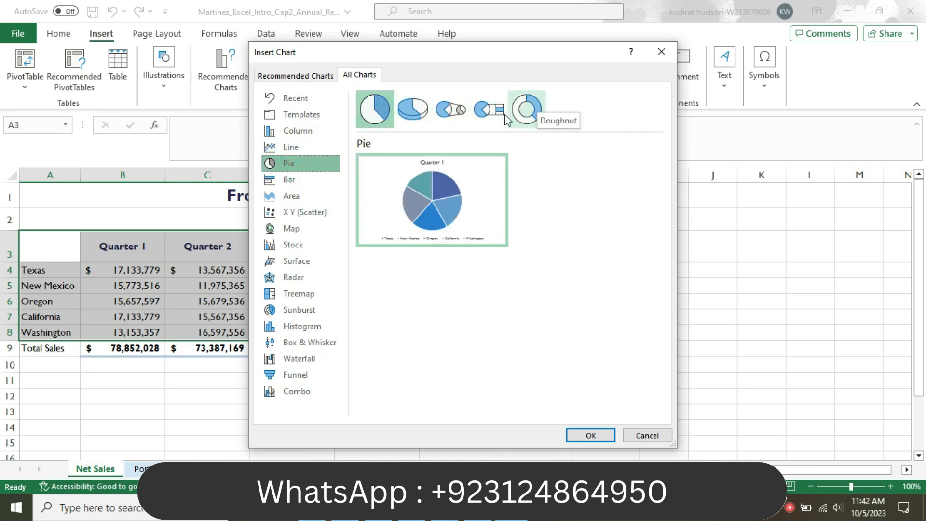
click(315, 176)
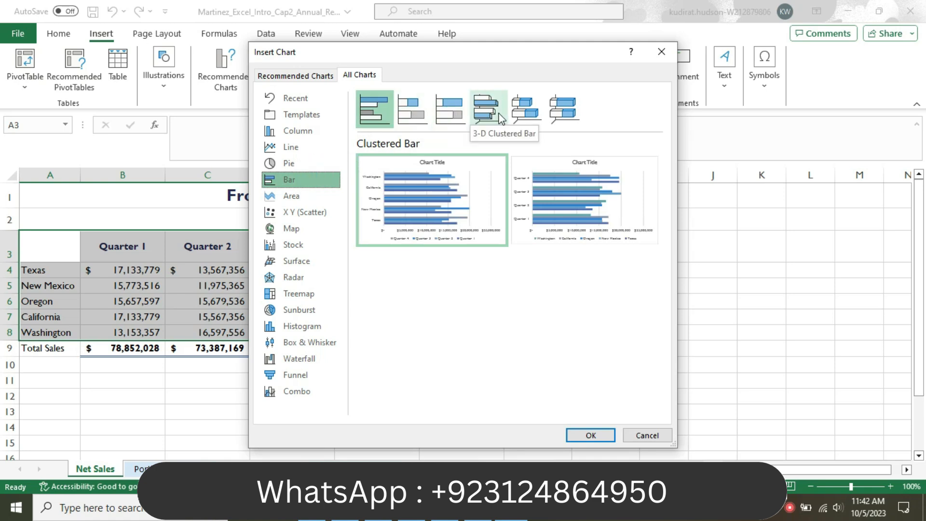
click(319, 196)
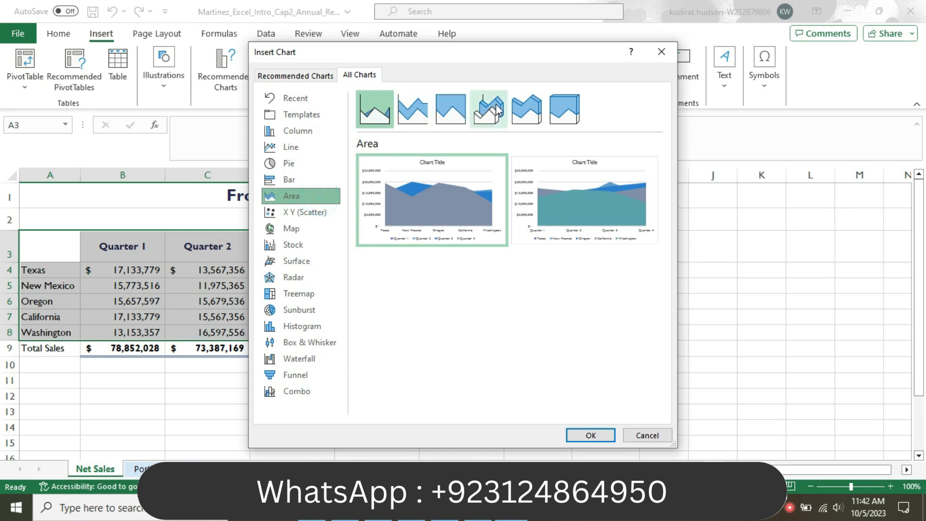
click(326, 212)
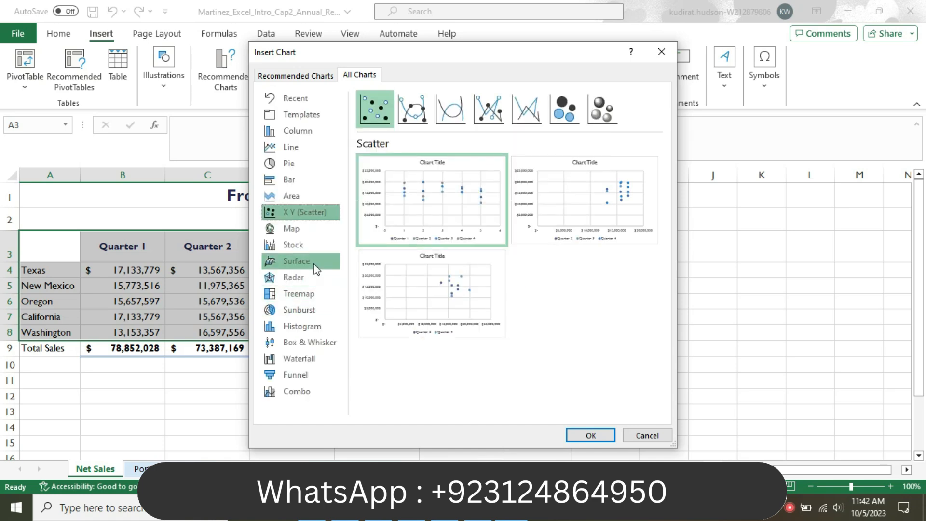
click(314, 134)
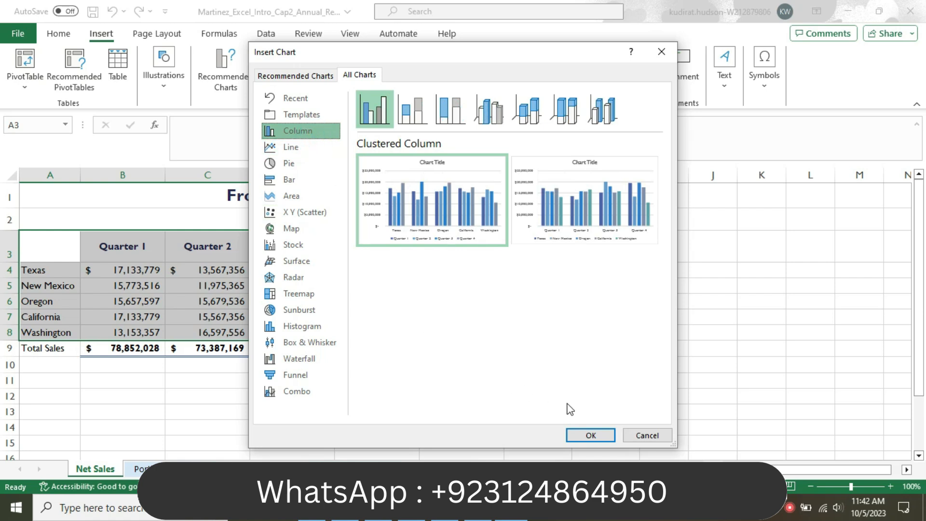
click(637, 436)
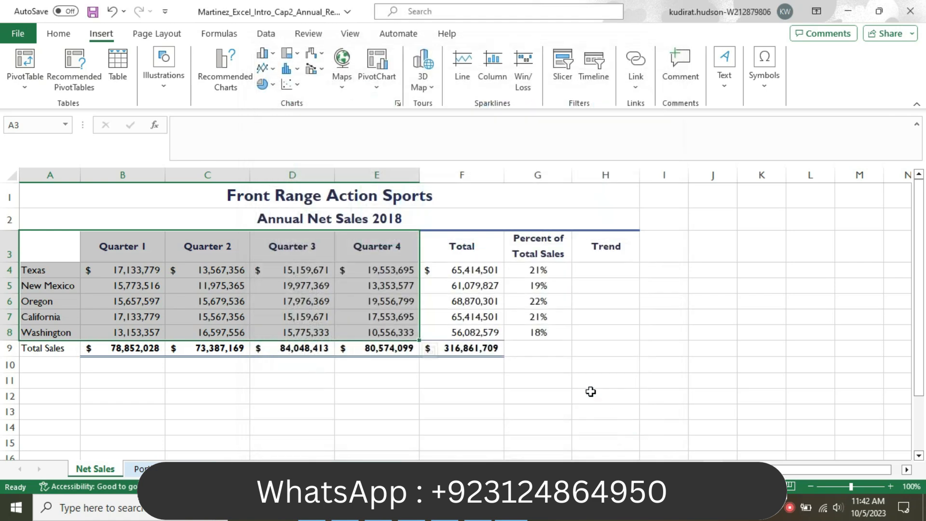